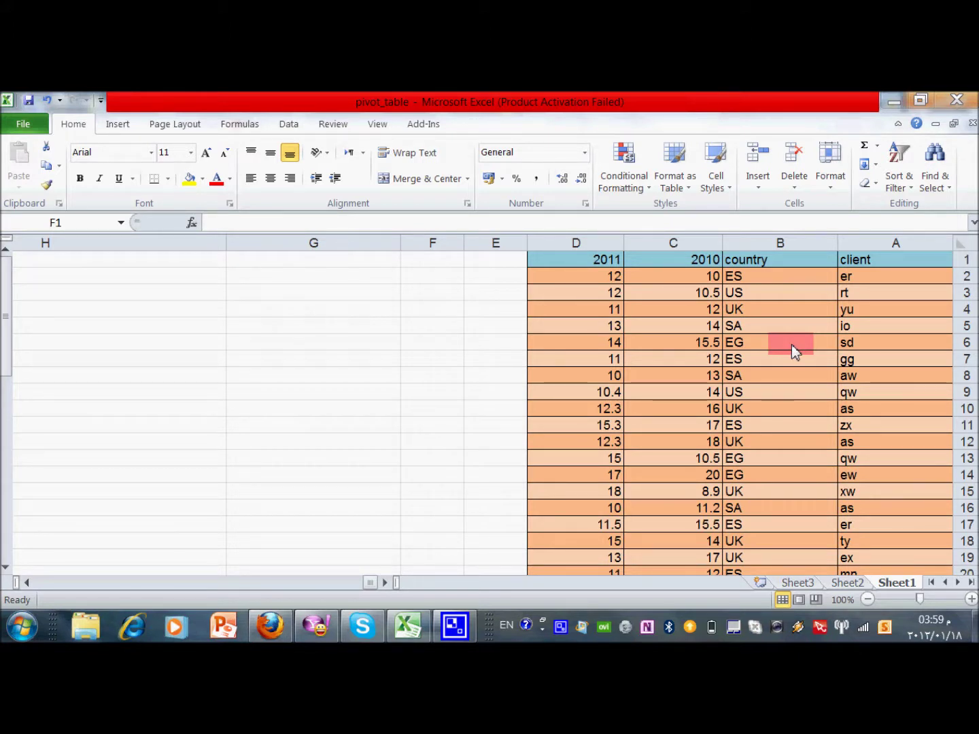
Step: Inspect the client, country, 2010 and 2011 columns of the Sheet1 data
left_click(909, 359)
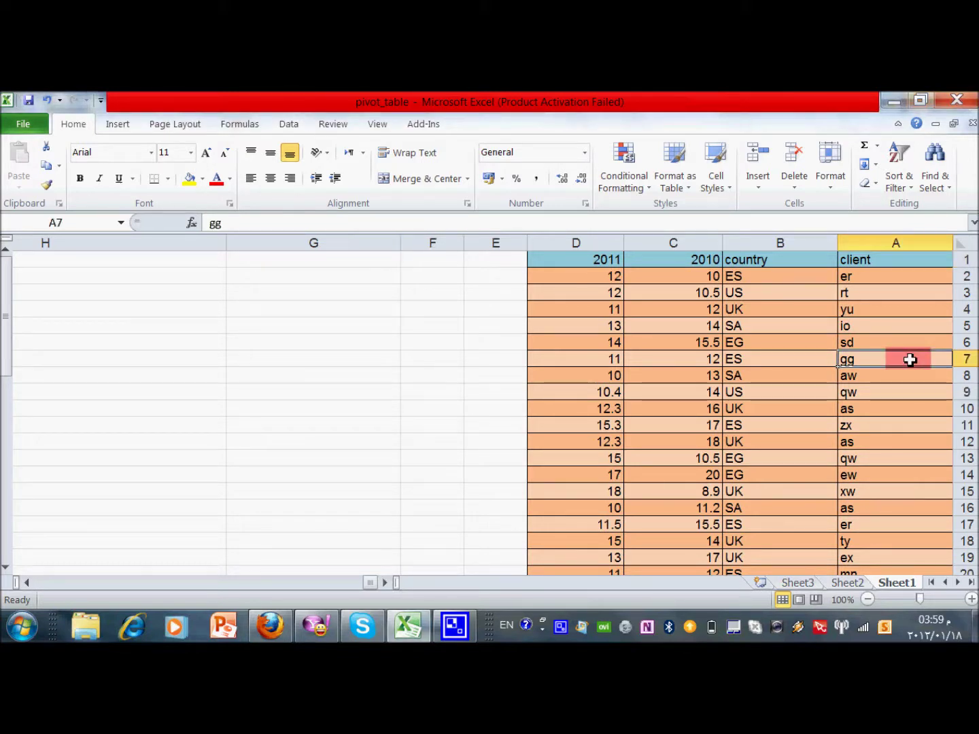
key("Up")
key("Up")
key("Up")
key("Up")
key("Up")
key("Up")
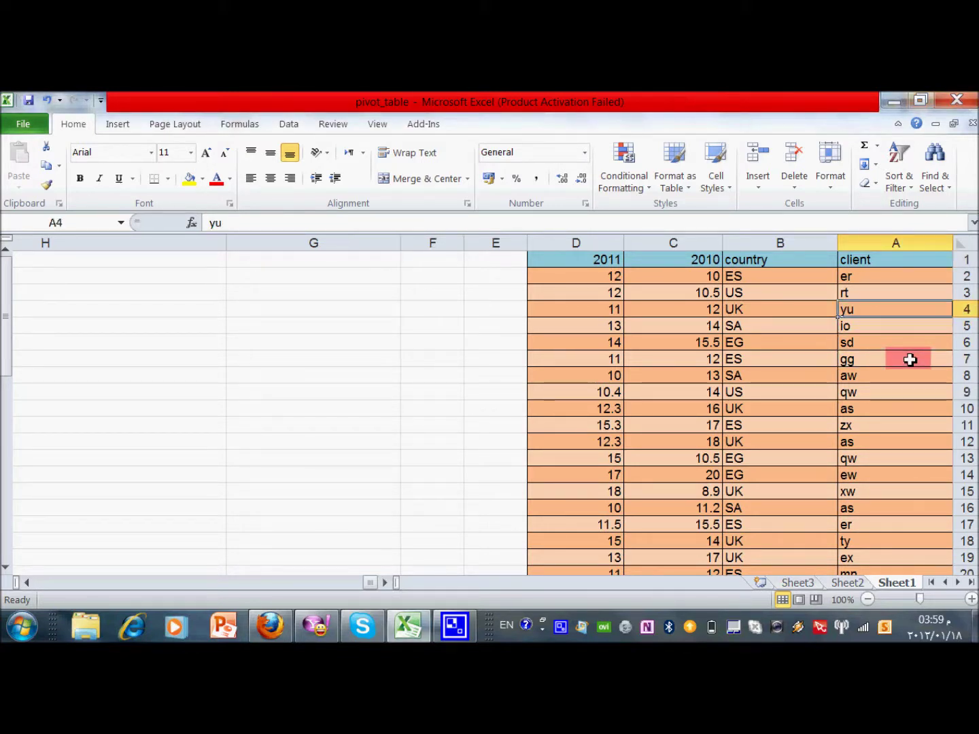
key("Left")
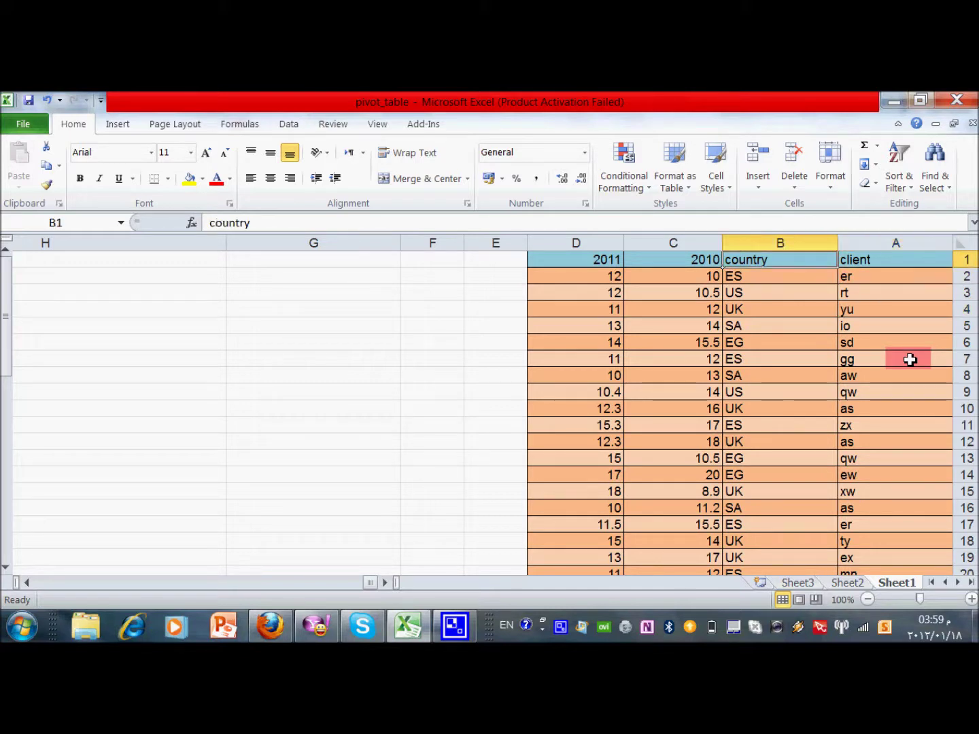
key("Down")
key("Left")
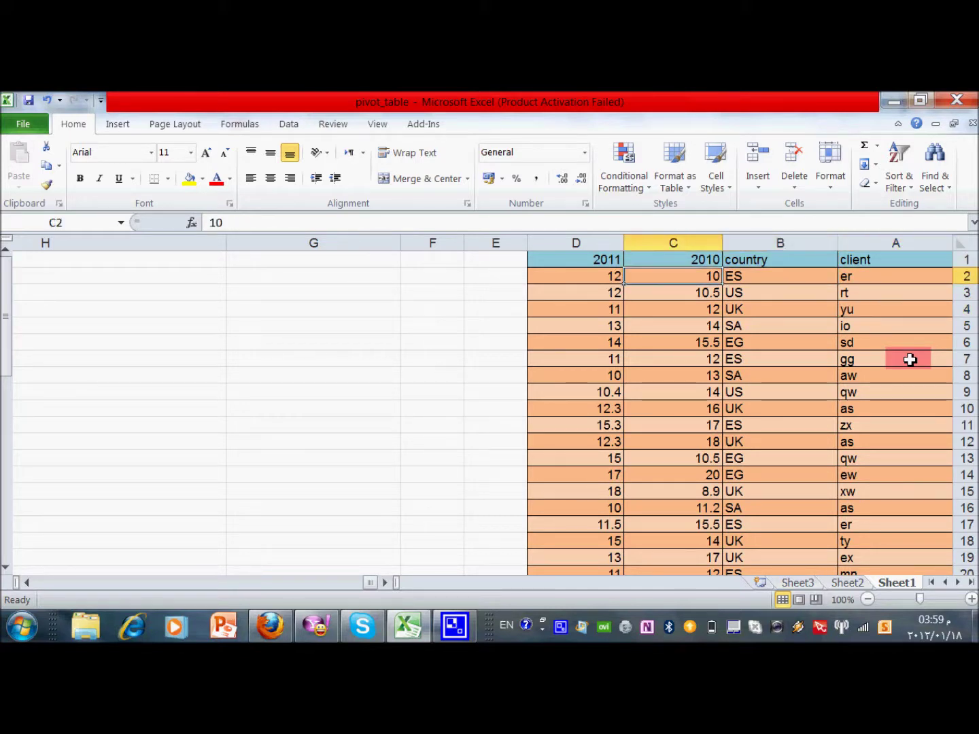
key("Left")
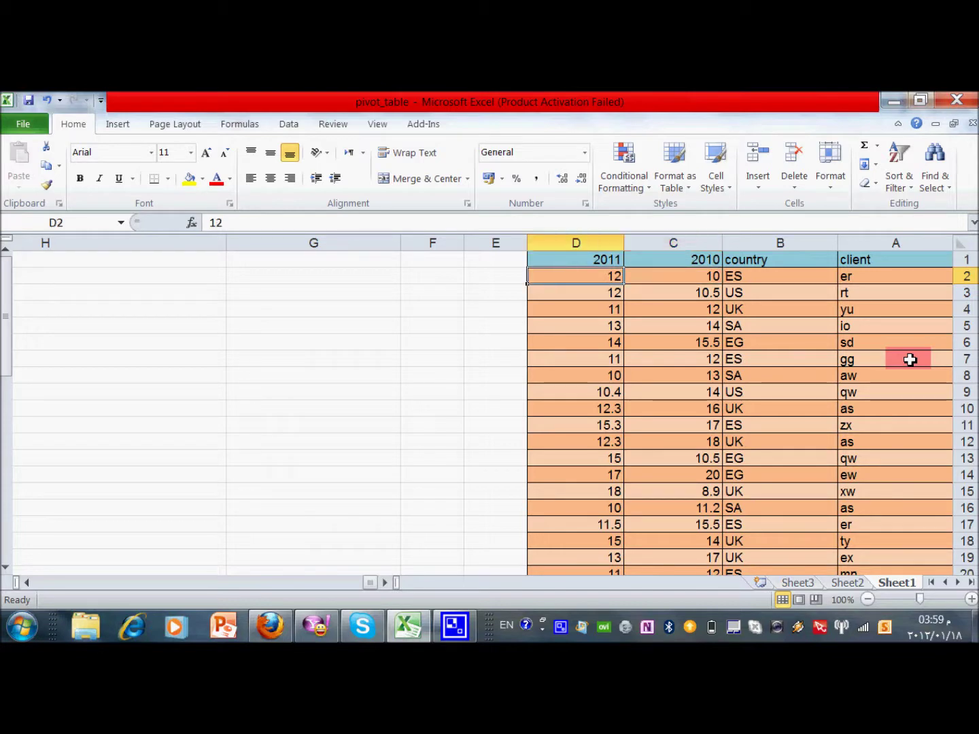
key("Down")
key("Down")
key("Down")
key("Down")
key("Down")
key("Down")
key("Down")
key("Down")
key("Down")
key("Down")
key("Down")
key("Down")
key("Down")
key("Down")
key("Down")
key("Down")
key("Down")
key("Down")
key("Down")
key("Down")
key("Down")
key("Down")
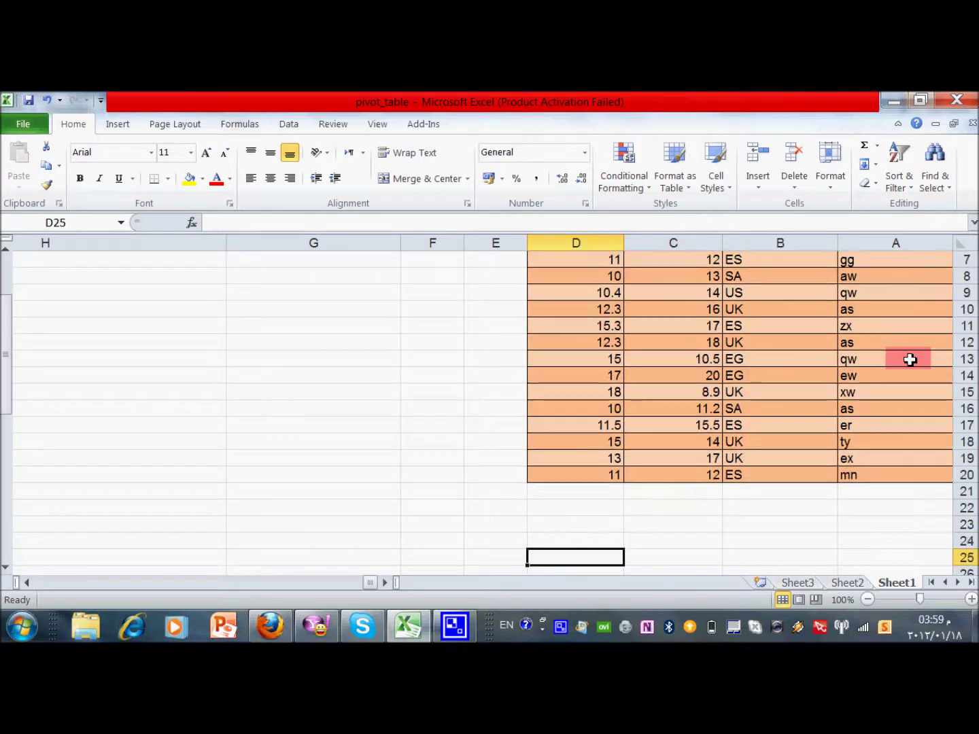
key("Up")
key("Up")
key("Up")
key("Up")
key("Up")
key("Up")
key("Up")
key("Up")
key("Up")
key("Up")
key("Up")
key("Up")
key("Up")
key("Up")
key("Up")
key("Up")
key("Up")
key("Up")
key("Up")
key("Up")
key("Up")
key("Up")
key("Up")
key("Up")
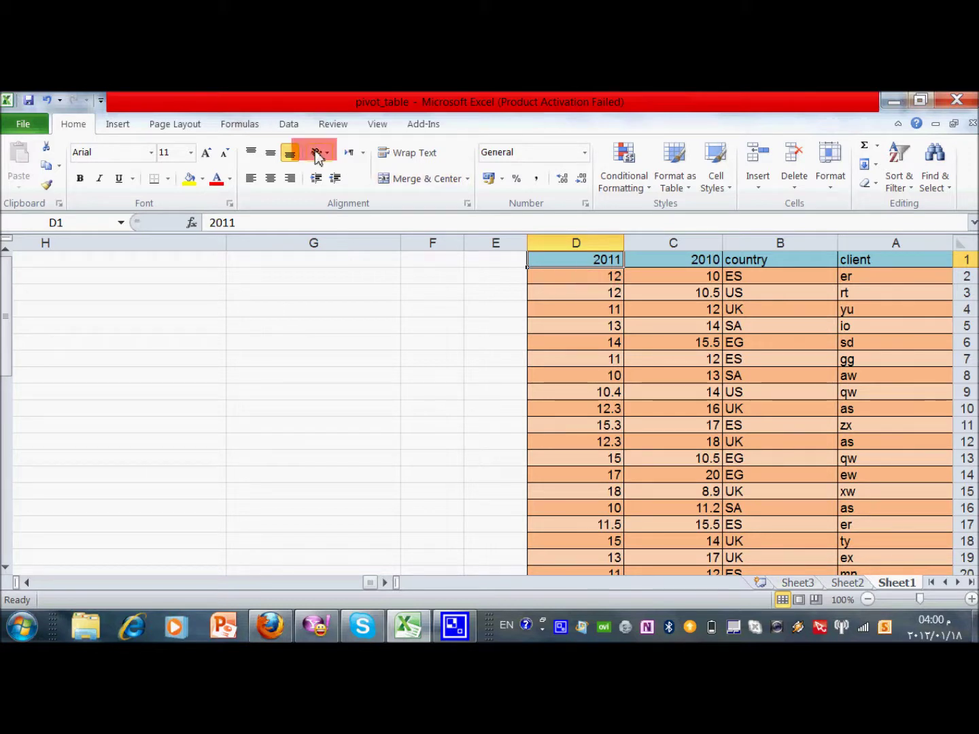
Step: Create a PivotTable from A1:D20 on the existing worksheet at cell F4
left_click(114, 125)
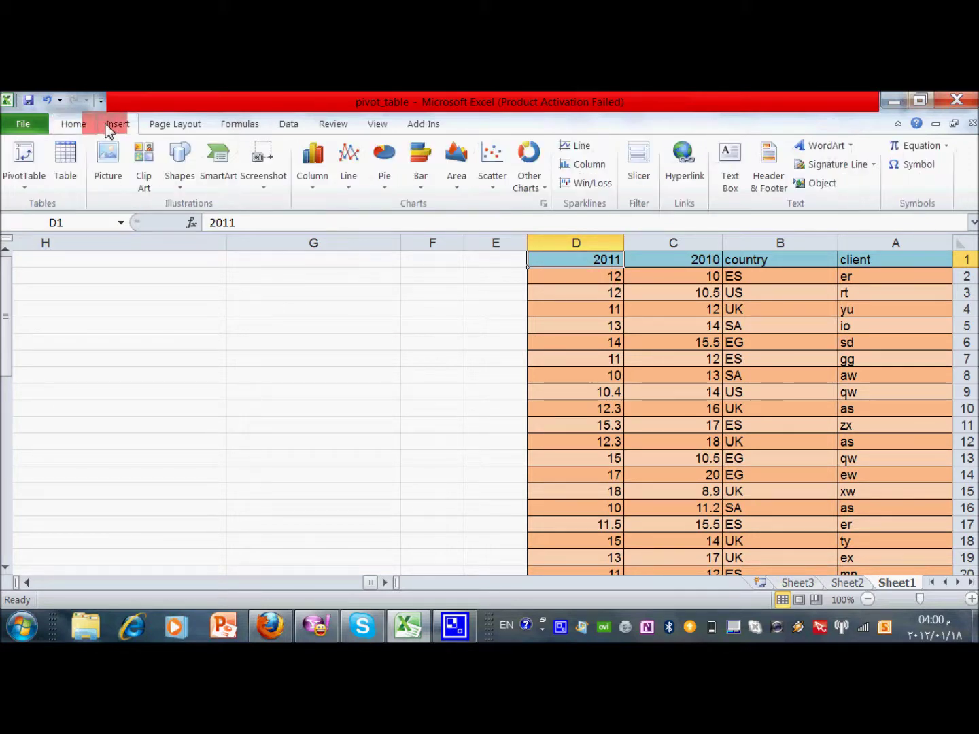
left_click(27, 180)
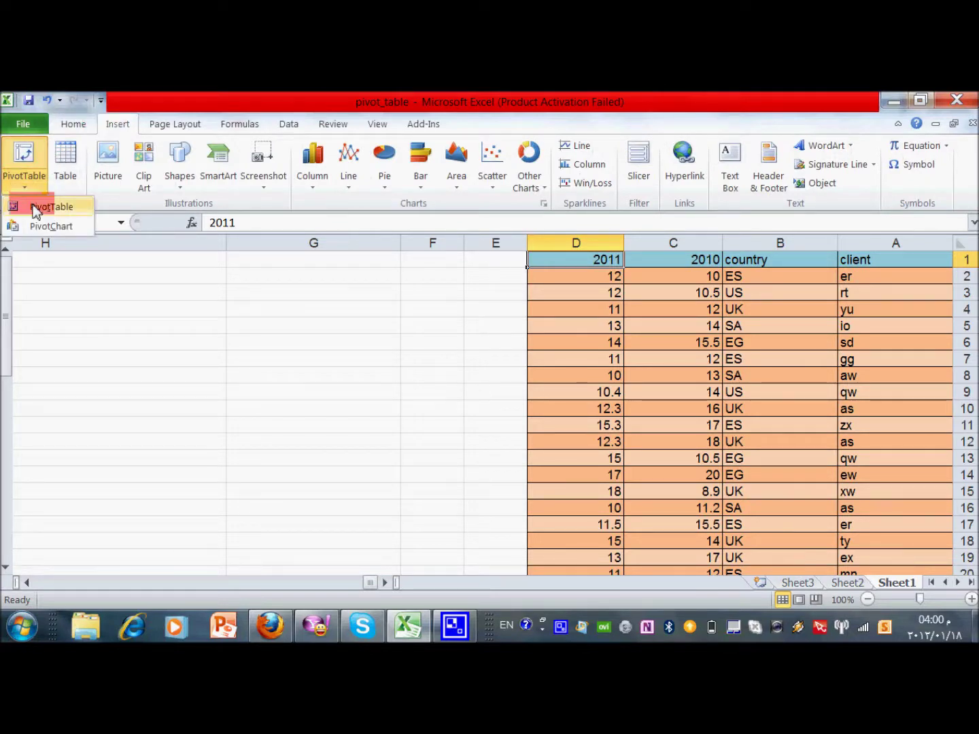
left_click(41, 206)
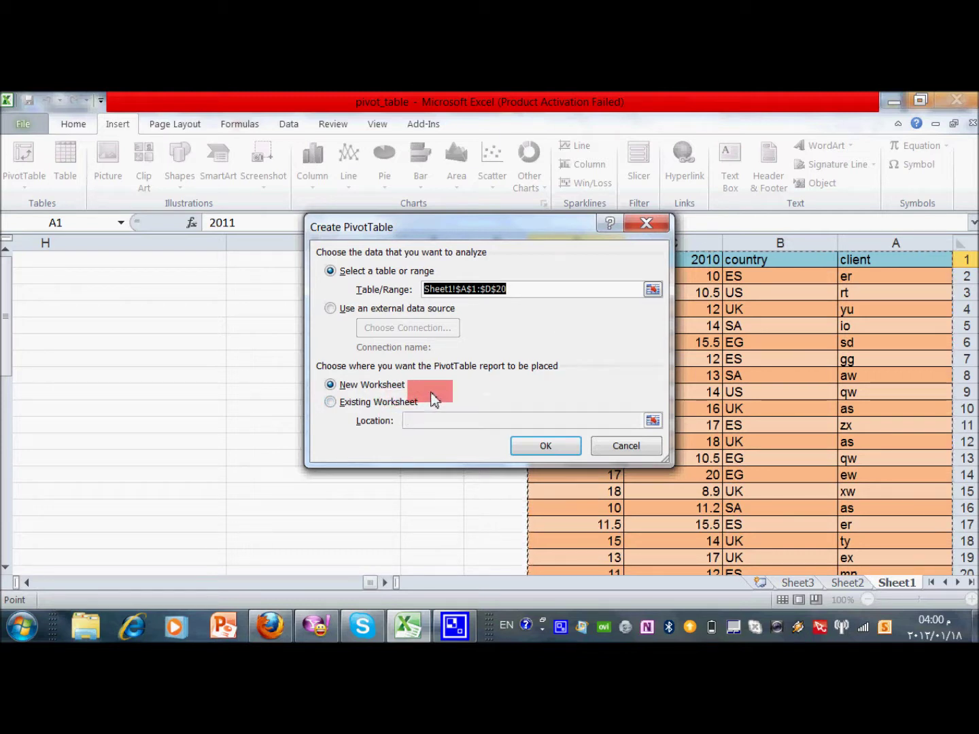
left_click(333, 404)
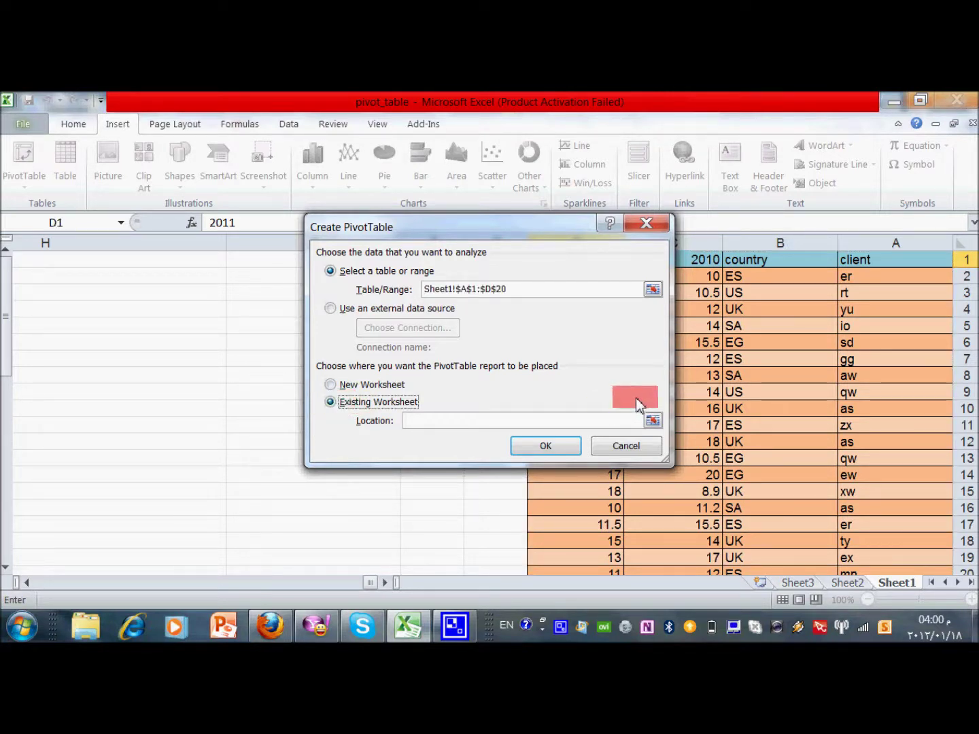
left_click(651, 422)
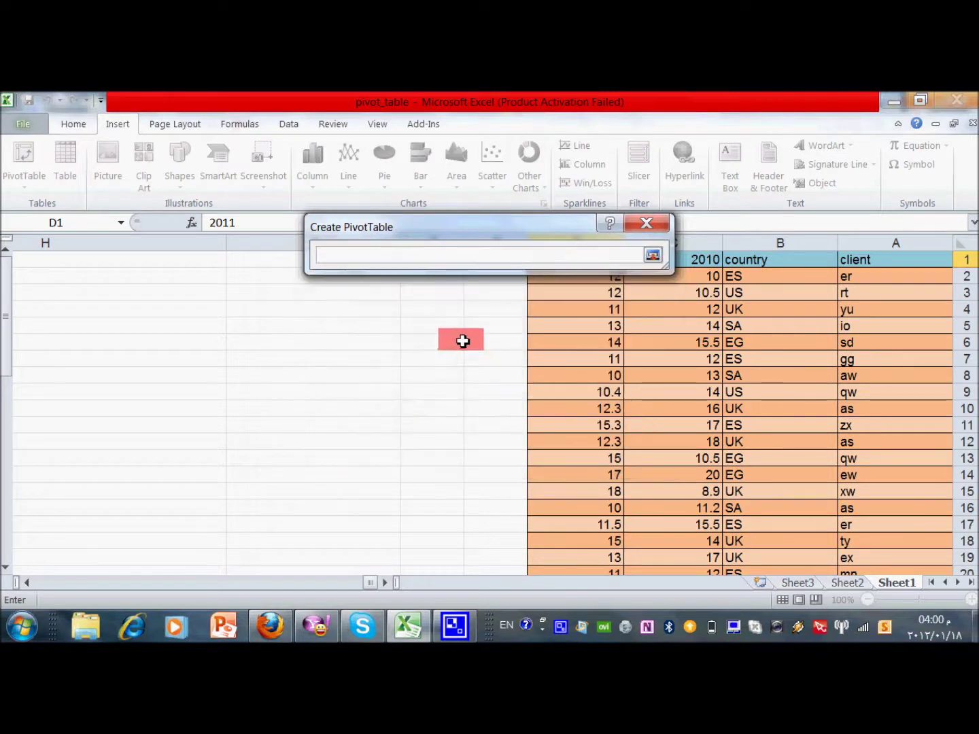
left_click(429, 307)
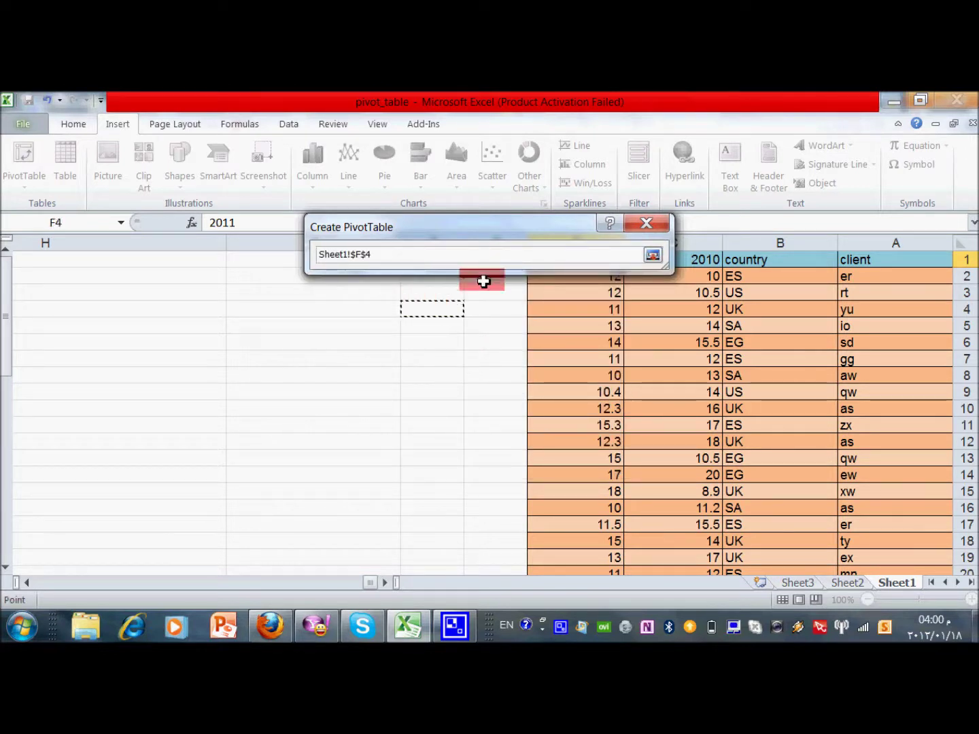
left_click(653, 261)
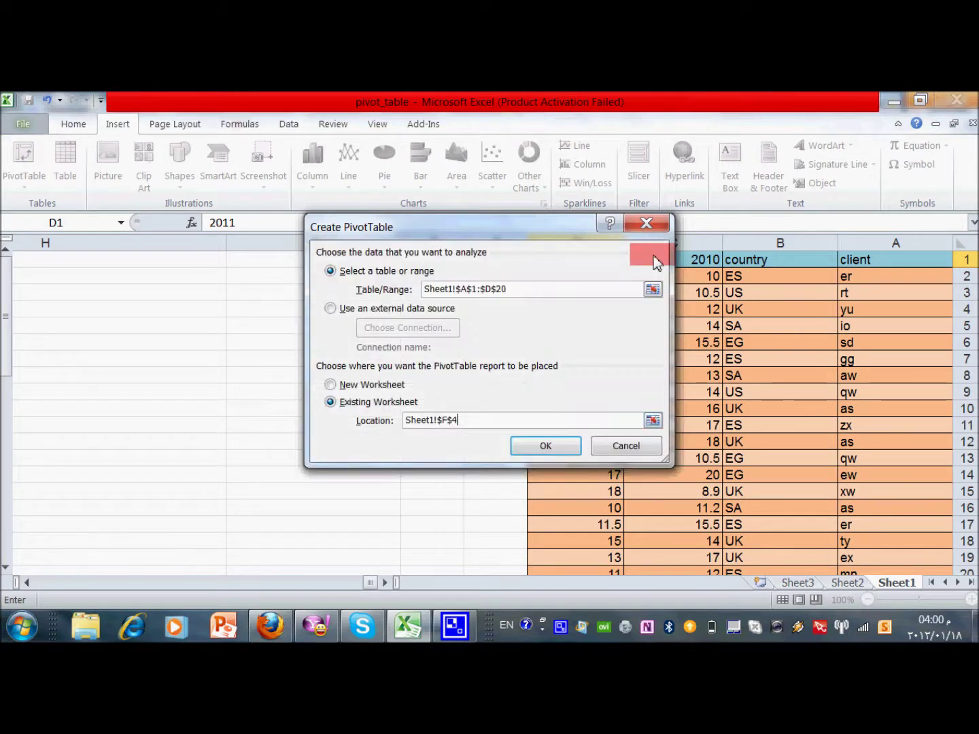
left_click(544, 446)
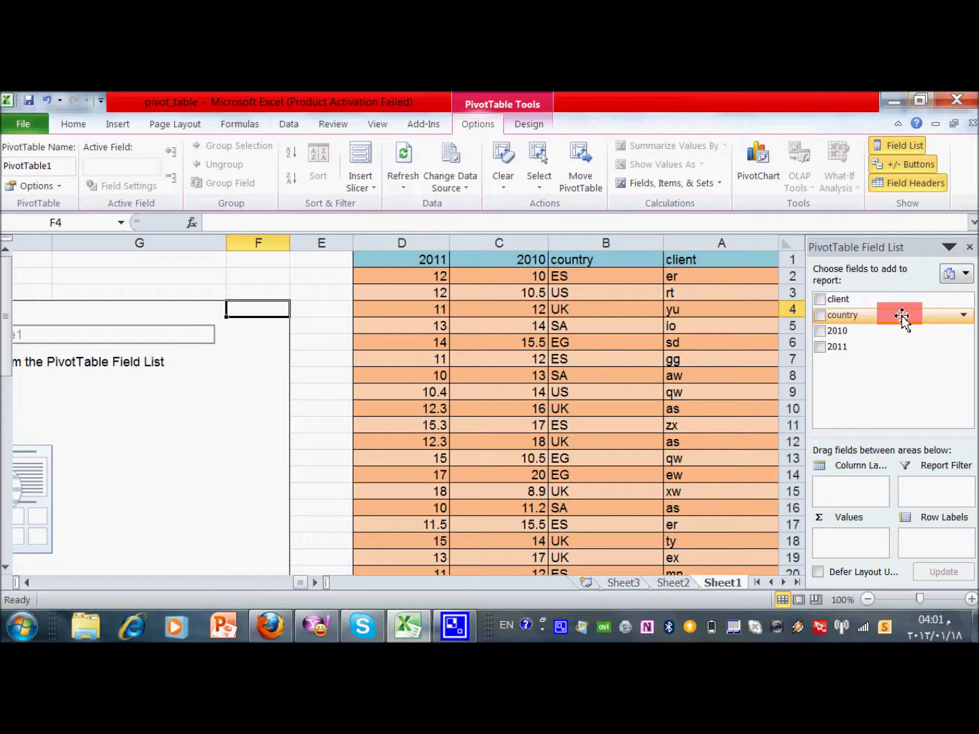
Step: Put country in Row Labels and sum 2010 and 2011, giving totals 261.1 and 243.8
left_click_drag(901, 318, 876, 373)
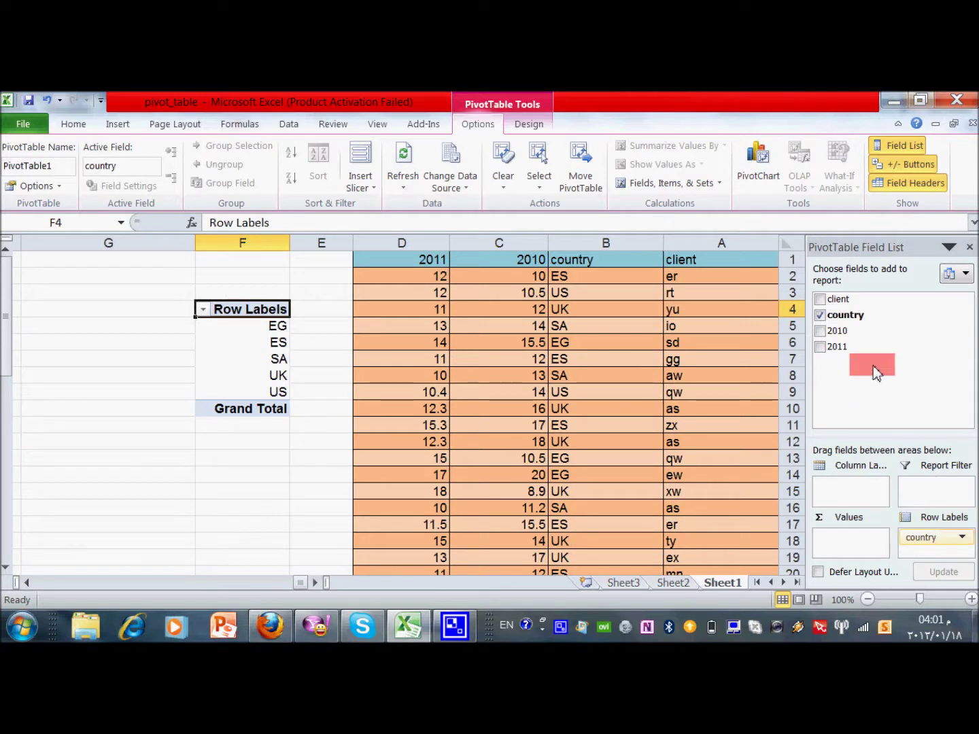
left_click(821, 331)
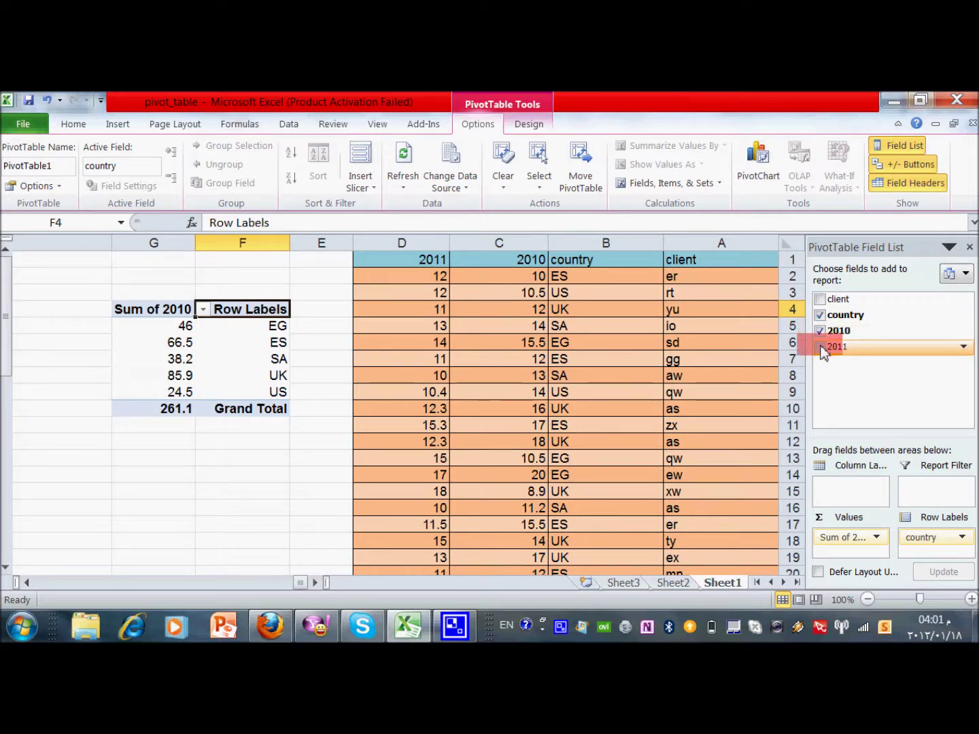
mouse_move(832, 334)
left_mouse_down()
mouse_move(831, 484)
mouse_move(805, 376)
mouse_move(816, 330)
mouse_move(821, 348)
left_mouse_up()
left_click(819, 347)
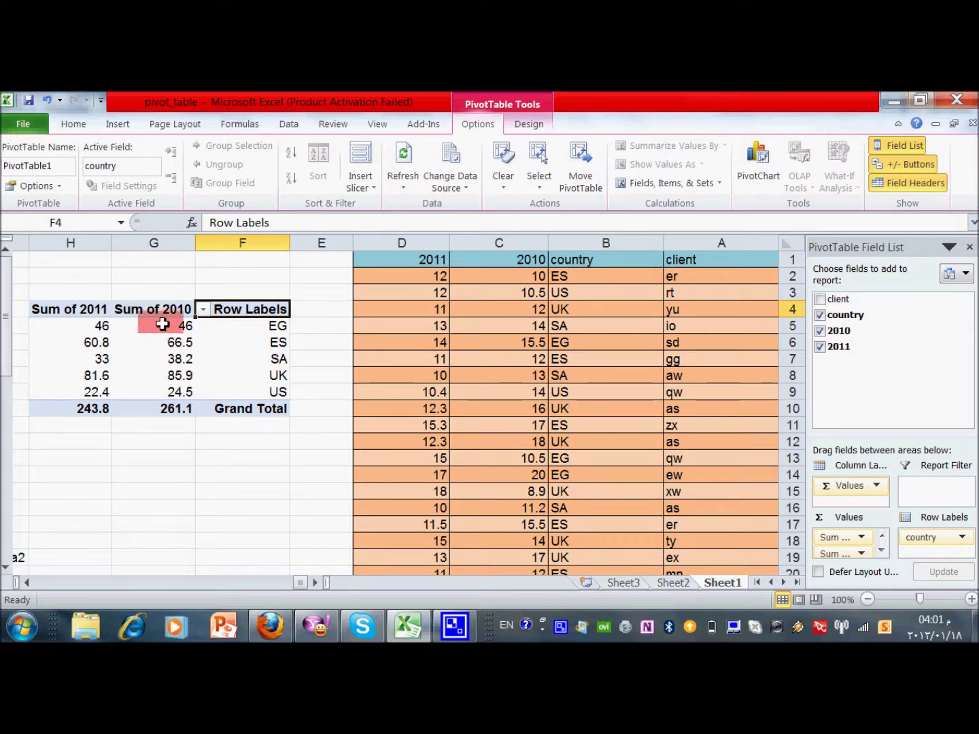
mouse_move(163, 326)
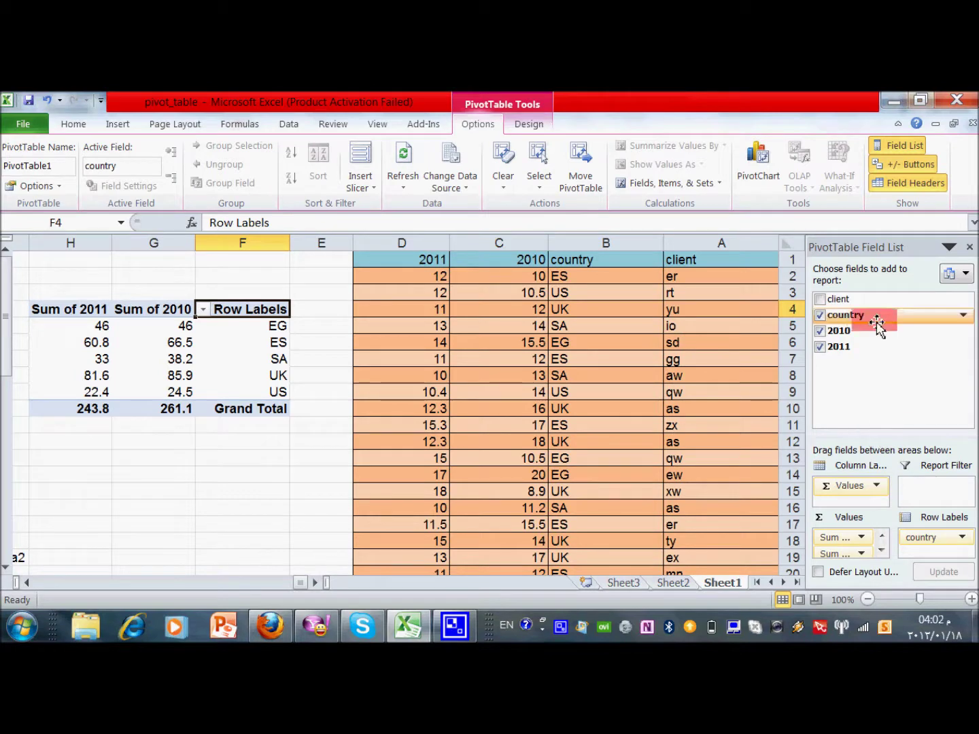
Step: Nest client under country in the pivot rows and review the expanded rows
left_click(820, 299)
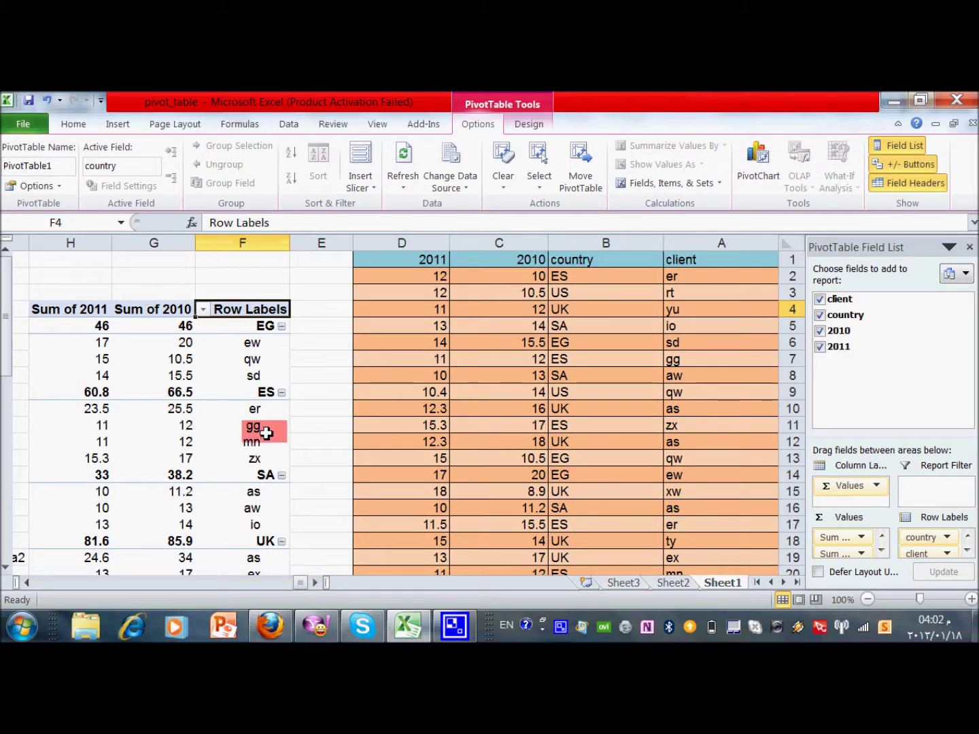
left_click(344, 469)
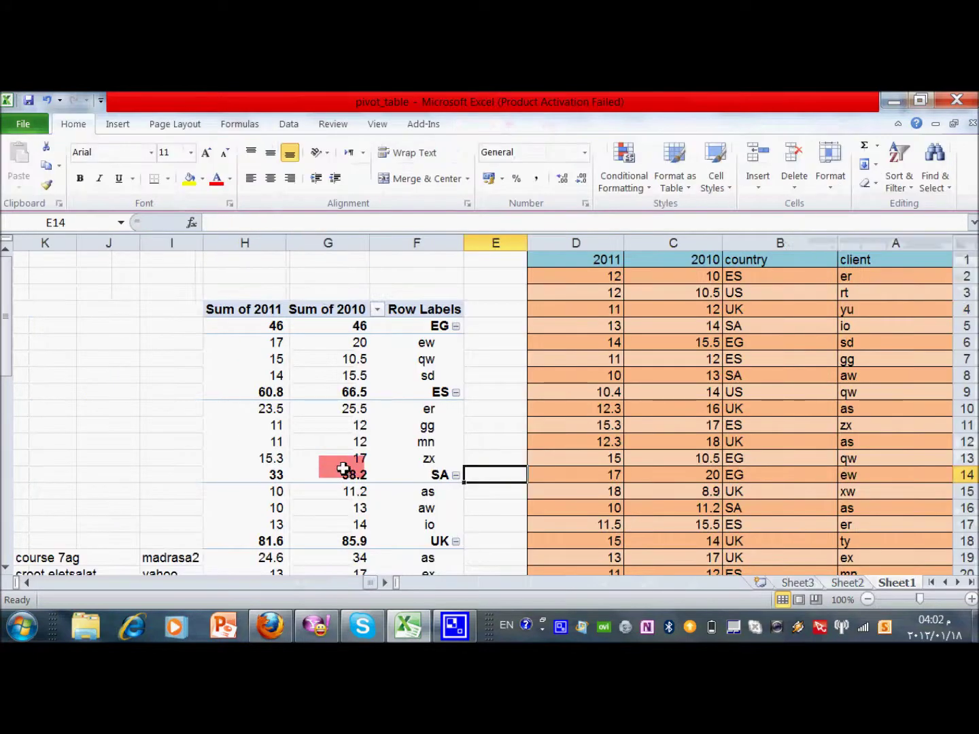
key("Down")
key("Down")
key("Down")
key("Down")
key("Down")
key("Down")
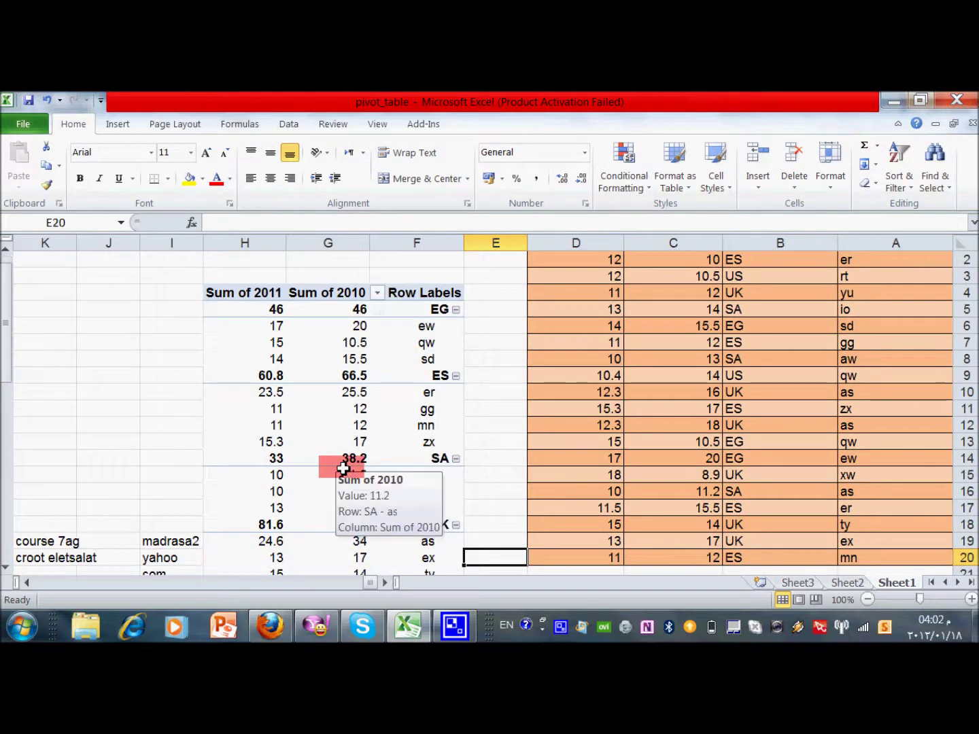
key("Down")
key("Down")
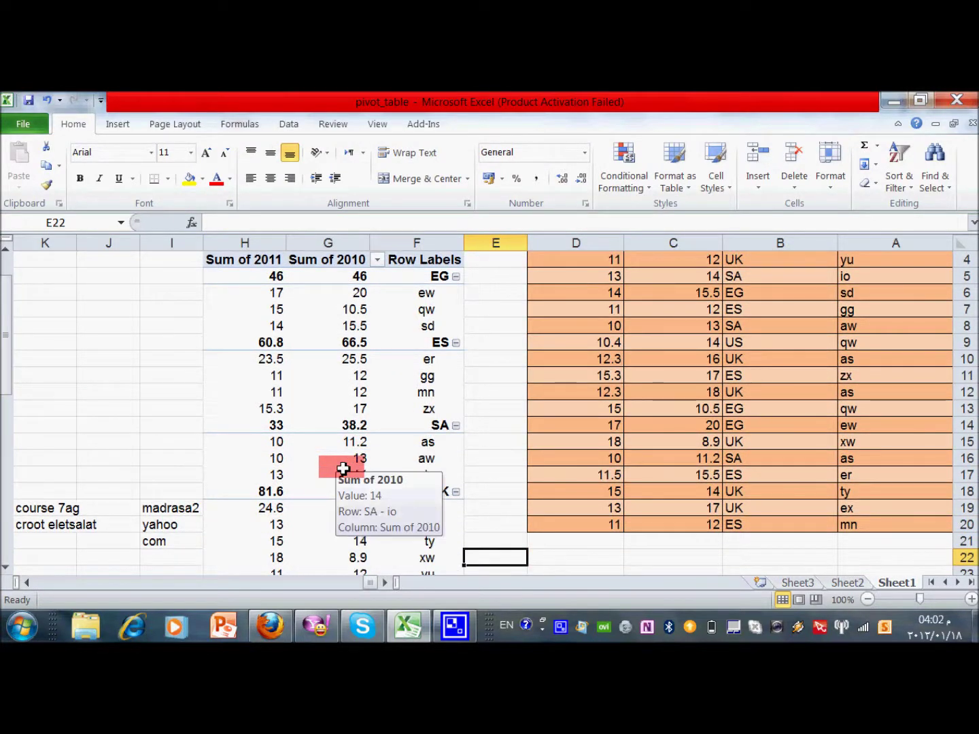
key("Up")
key("Up")
key("Up")
key("Up")
key("Up")
key("Up")
key("Up")
key("Up")
key("Up")
key("Up")
key("Up")
key("Up")
key("Up")
key("Up")
key("Up")
key("Up")
key("Up")
key("Up")
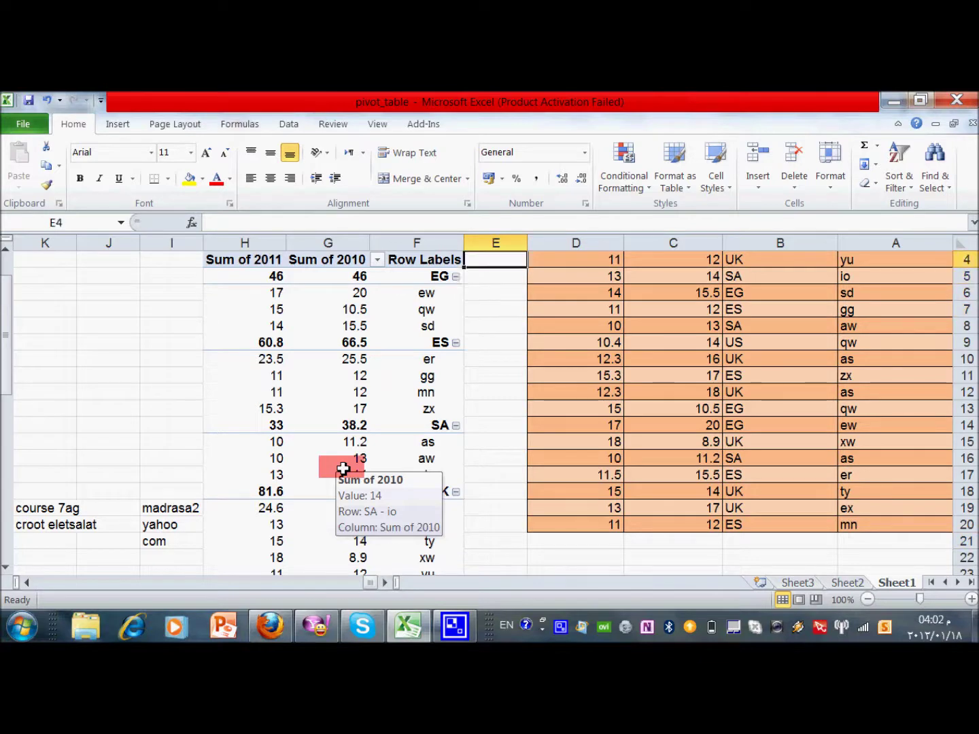
key("Up")
key("Up")
key("Up")
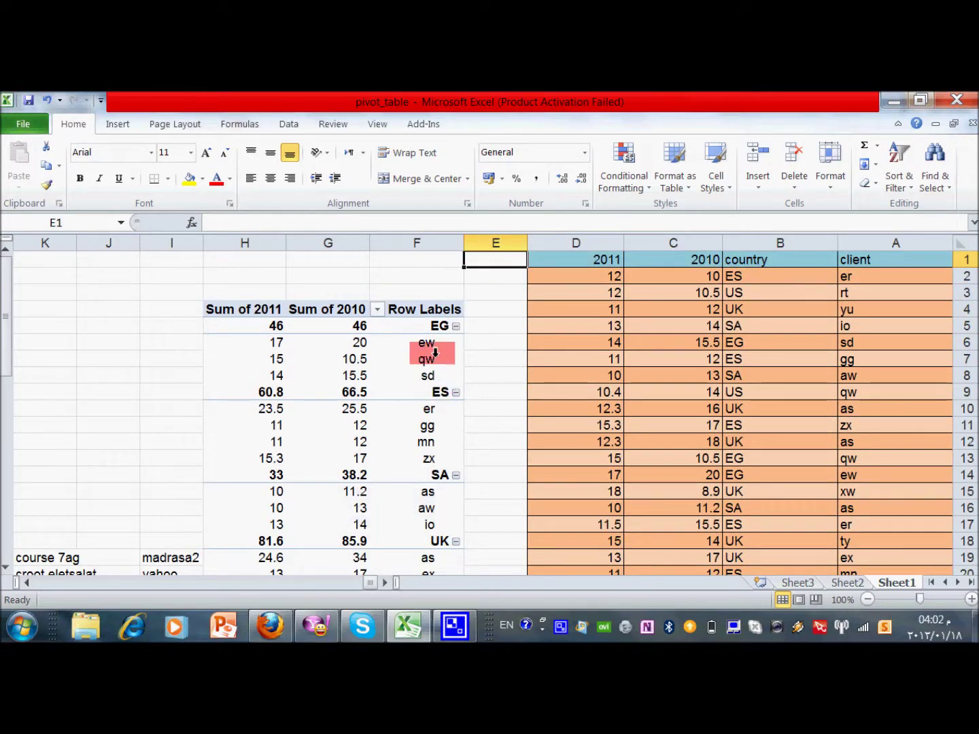
Step: Collapse the EG, ES, UK, SA and US country groups to their totals
left_click(460, 333)
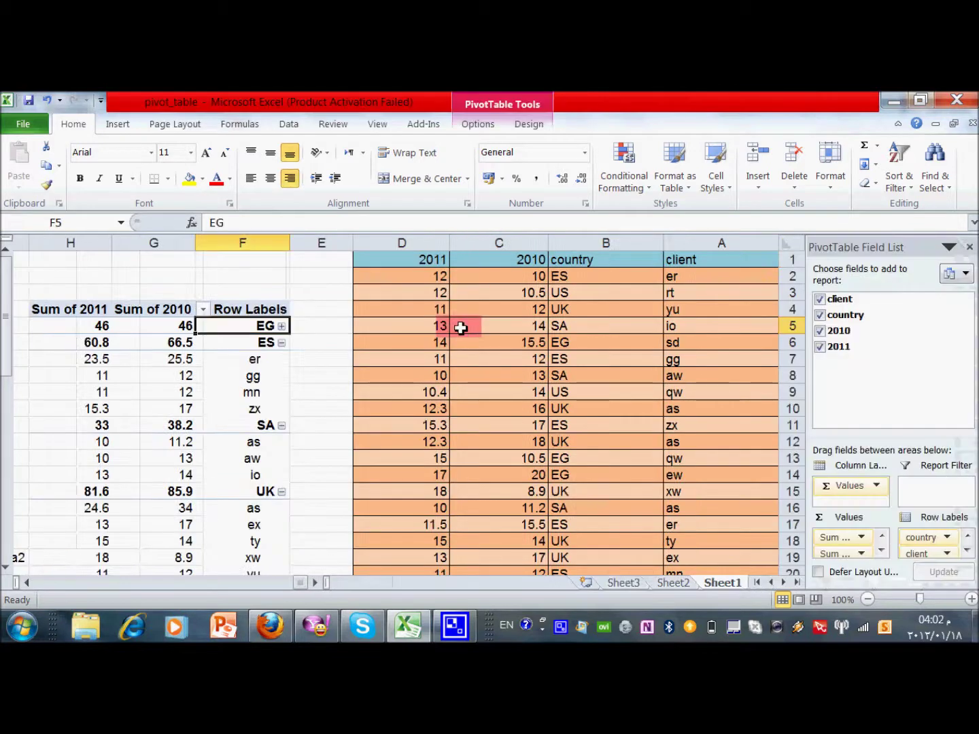
left_click(282, 327)
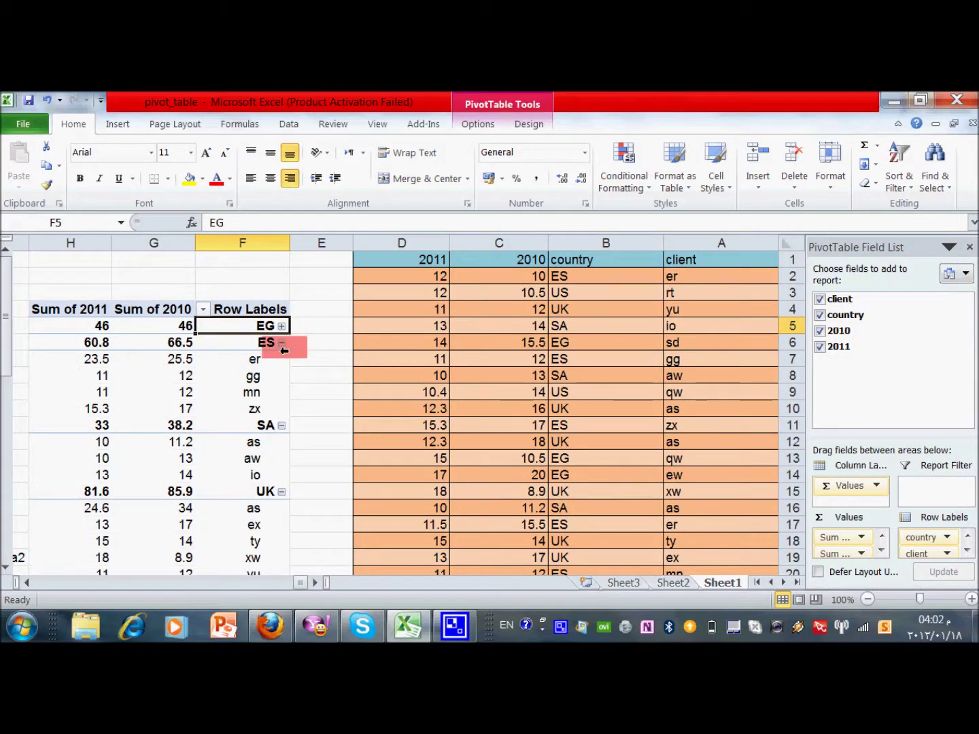
left_click(281, 343)
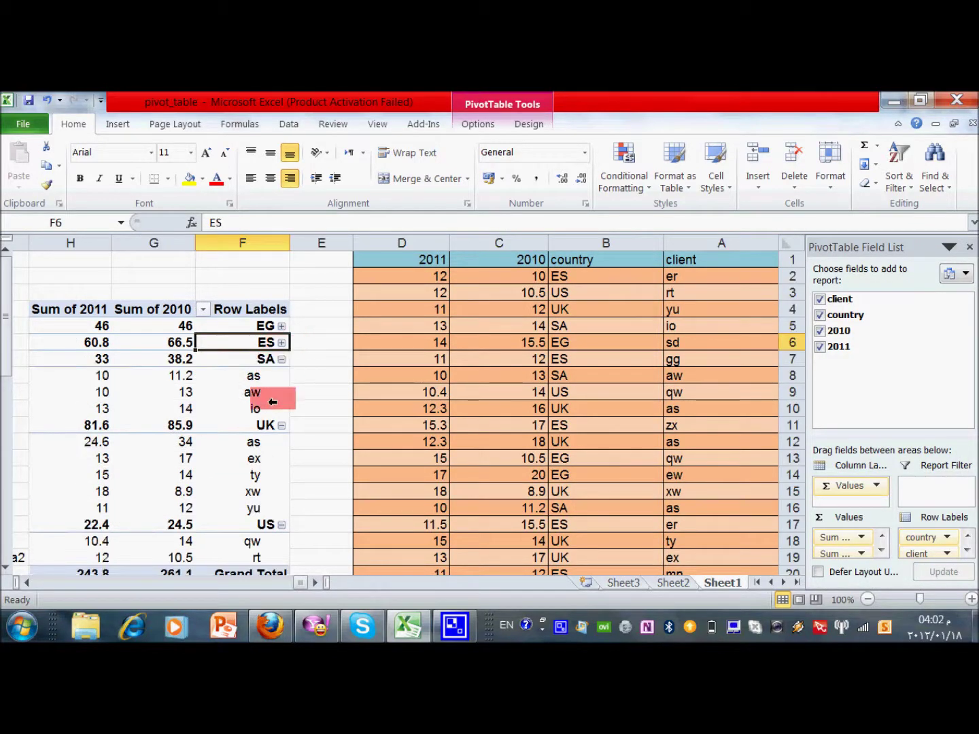
left_click(281, 426)
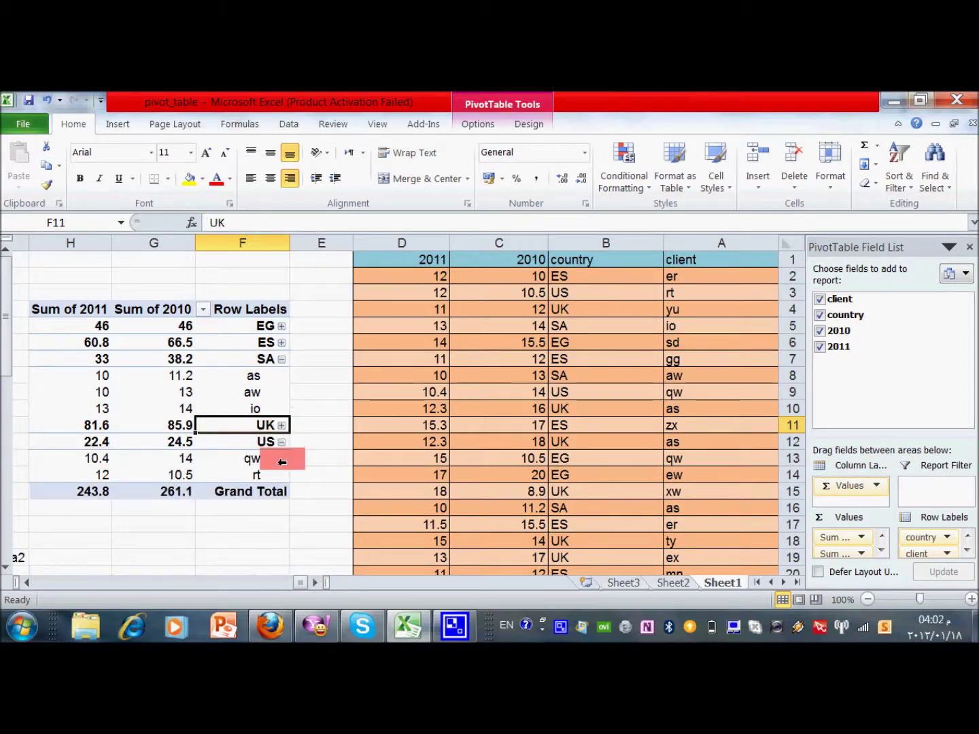
left_click(286, 444)
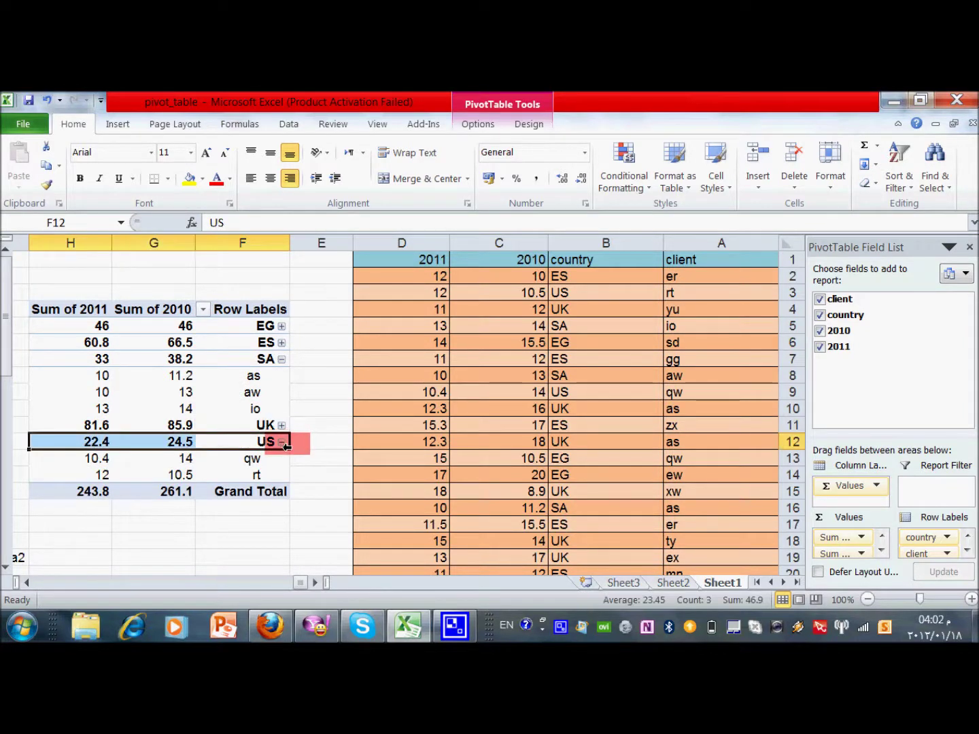
left_click(284, 360)
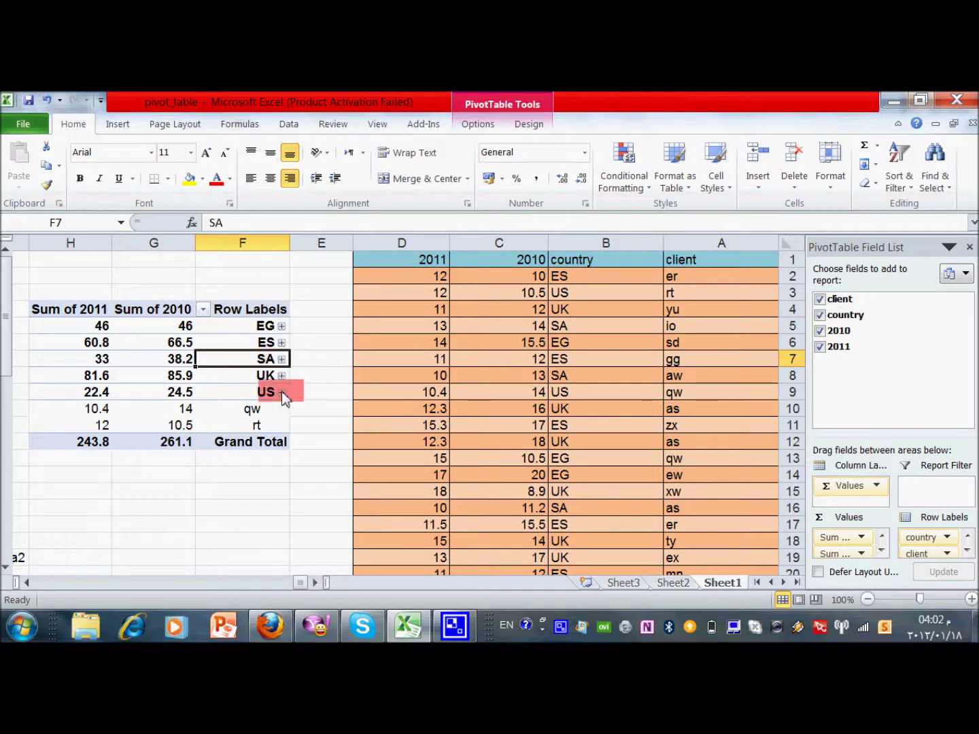
left_click(282, 392)
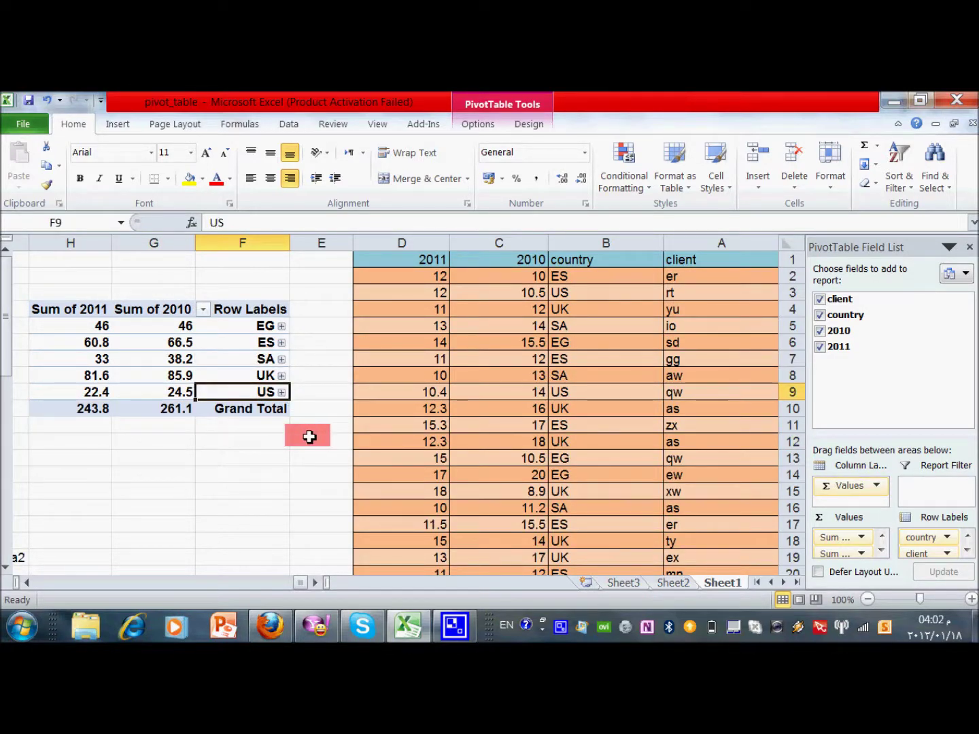
Step: Move back into the source data toward its header row
left_click(585, 422)
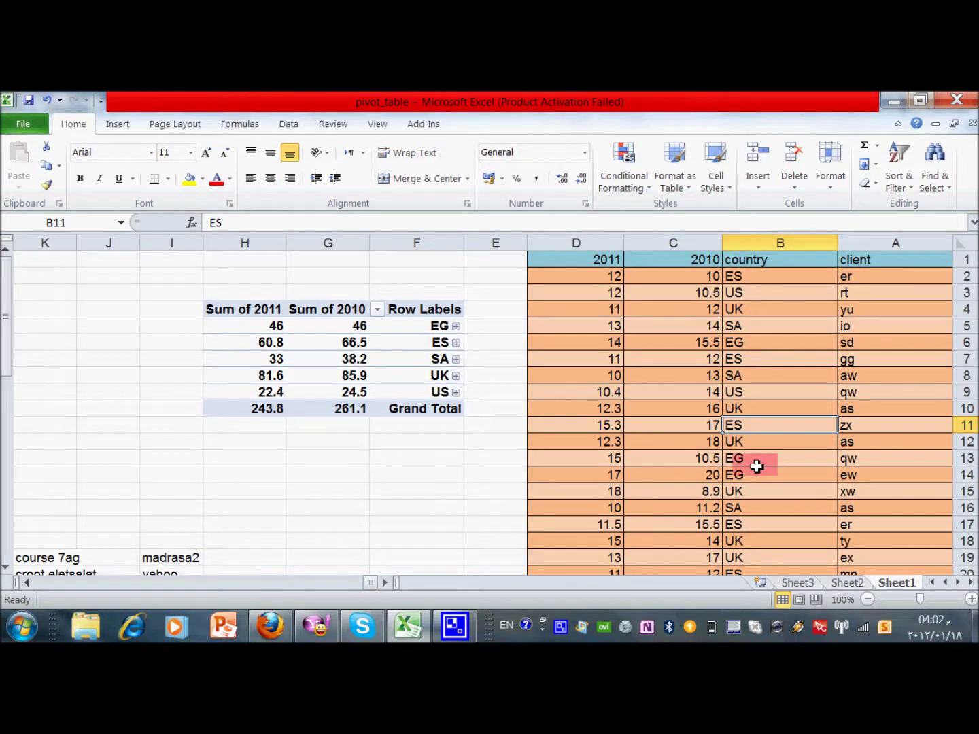
key("Right")
key("Up")
key("Up")
key("Up")
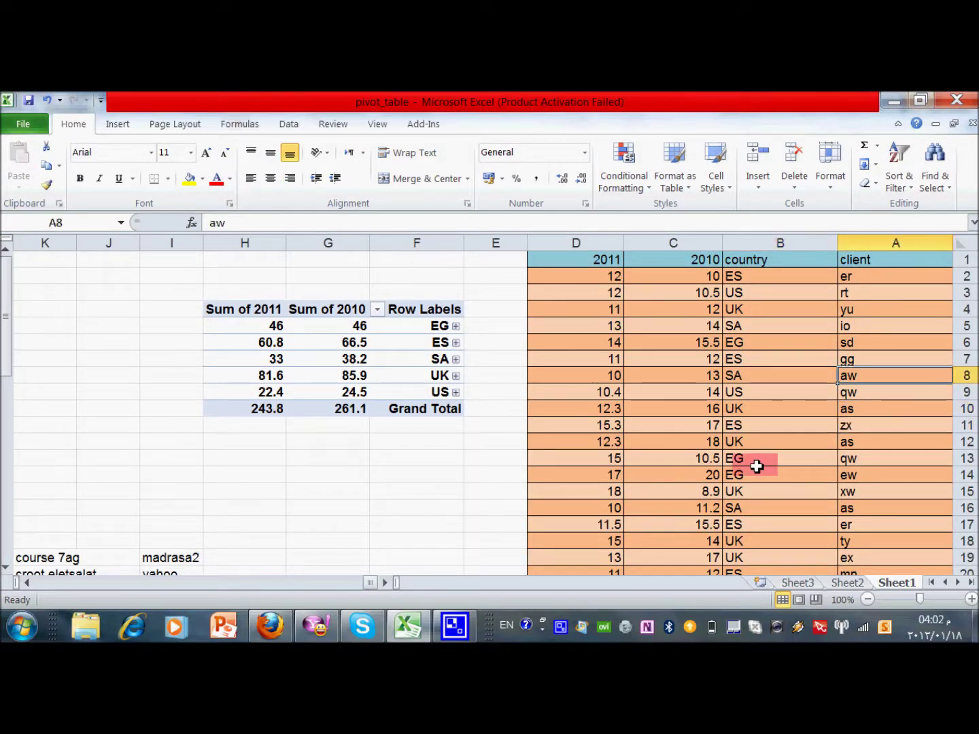
key("Left")
key("Up")
key("Up")
key("Up")
key("Up")
key("Up")
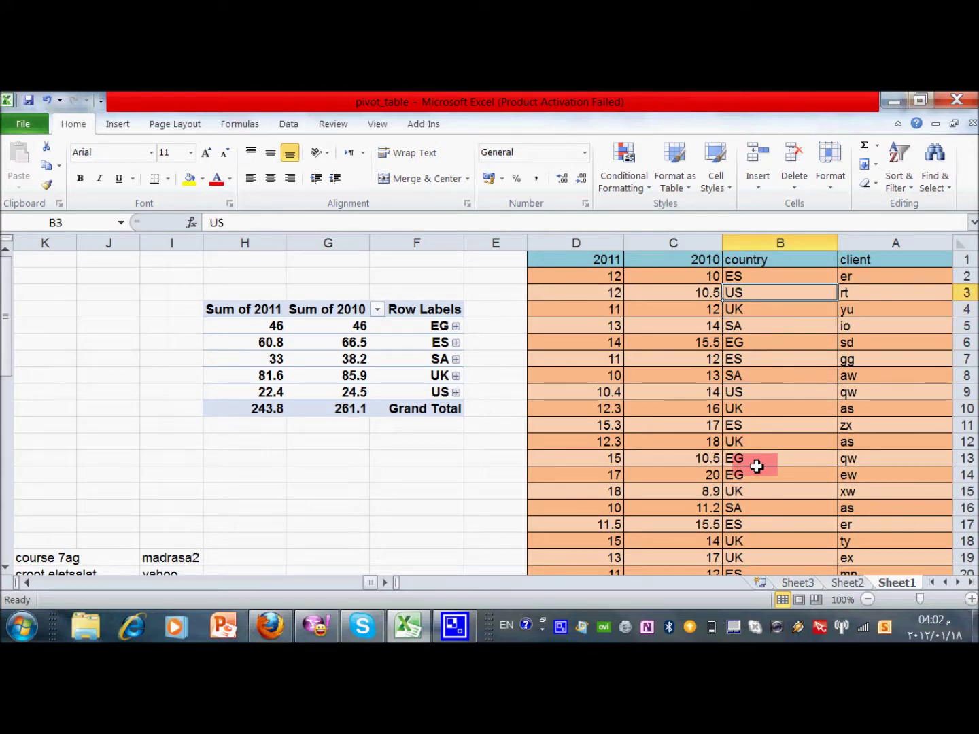
key("Left")
Step: Build an empty PivotTable2 on new Sheet4 from range Sheet1!$A$1:$D$20
key("Up")
key("Up")
key("Right")
key("Right")
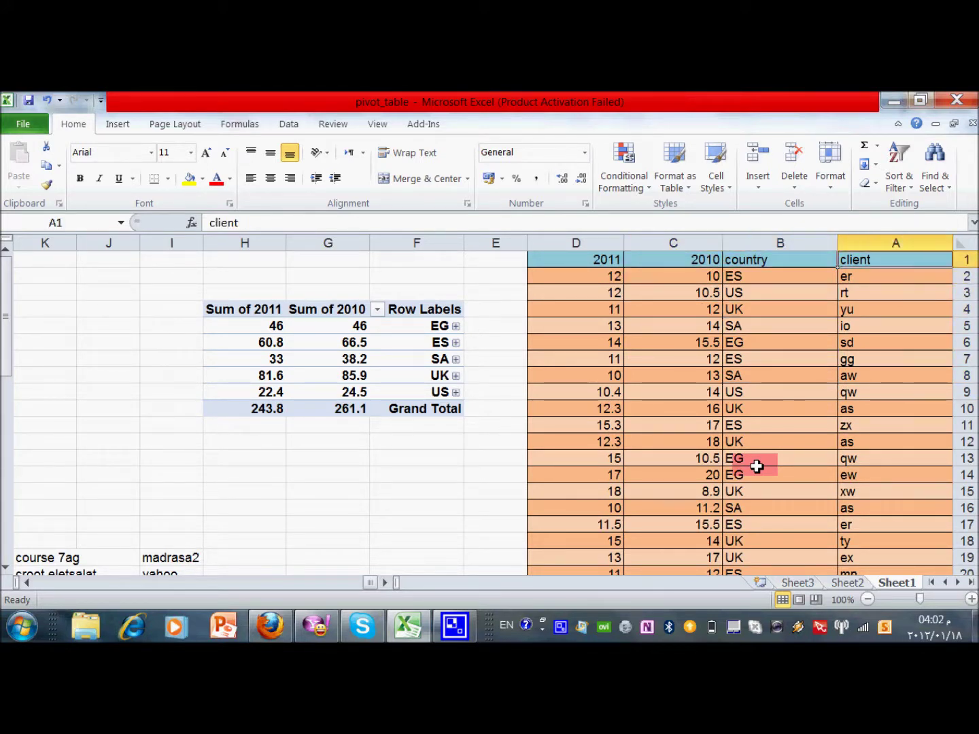
key("Left")
key("Left")
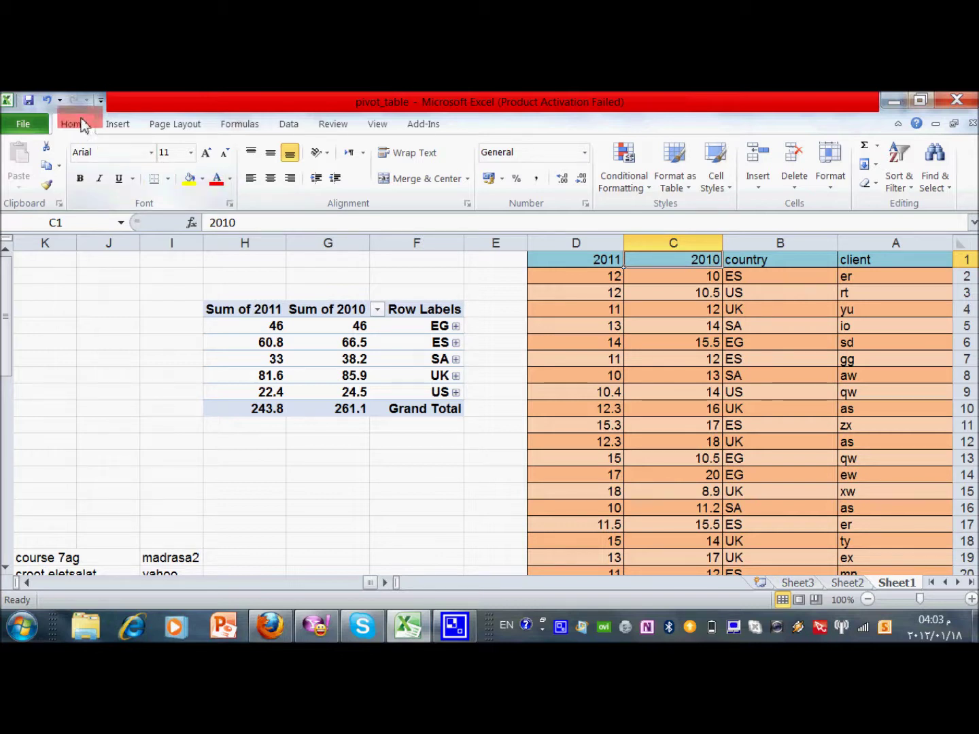
left_click(126, 123)
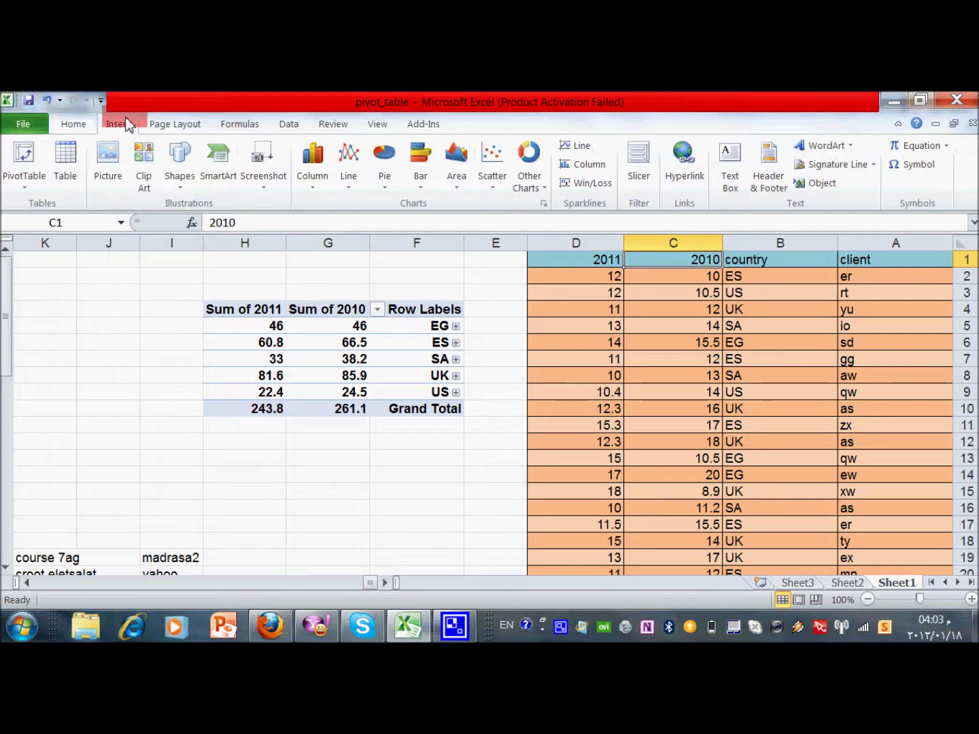
left_click(34, 188)
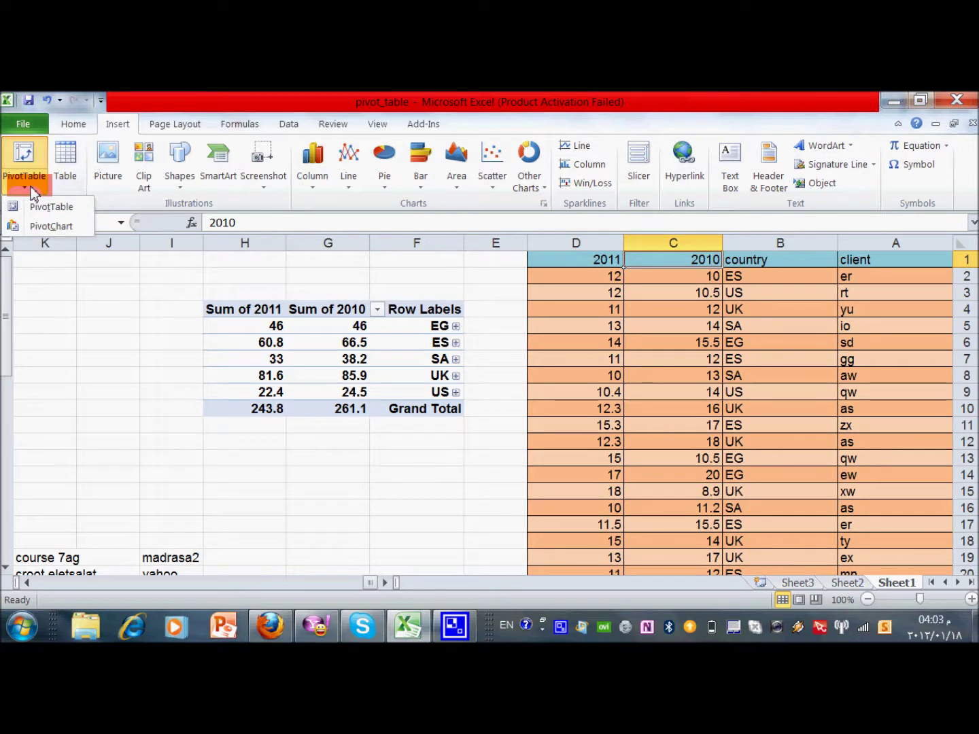
left_click(34, 208)
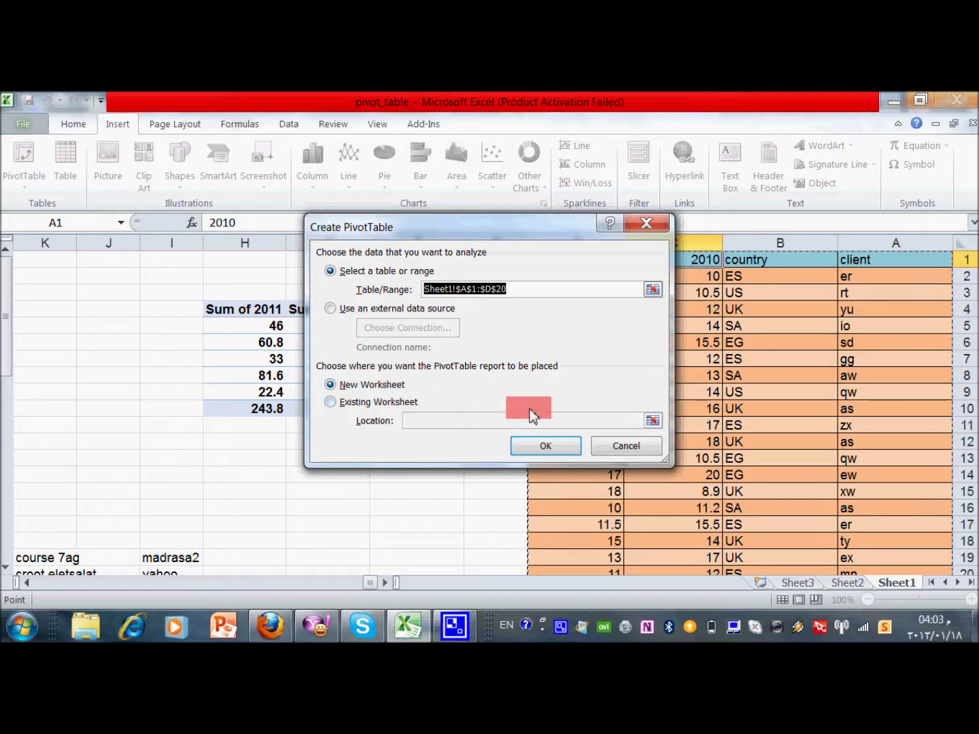
left_click(517, 447)
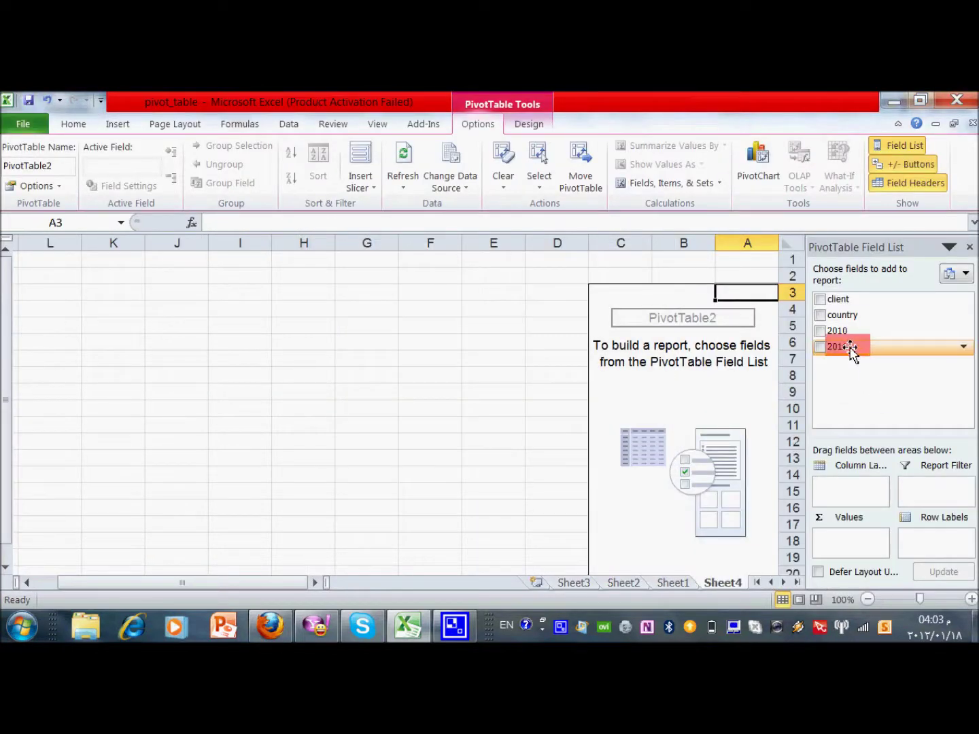
Step: Place 2010 in Row Labels, 2011 in Column Labels and Count of client in Values
left_click(820, 333)
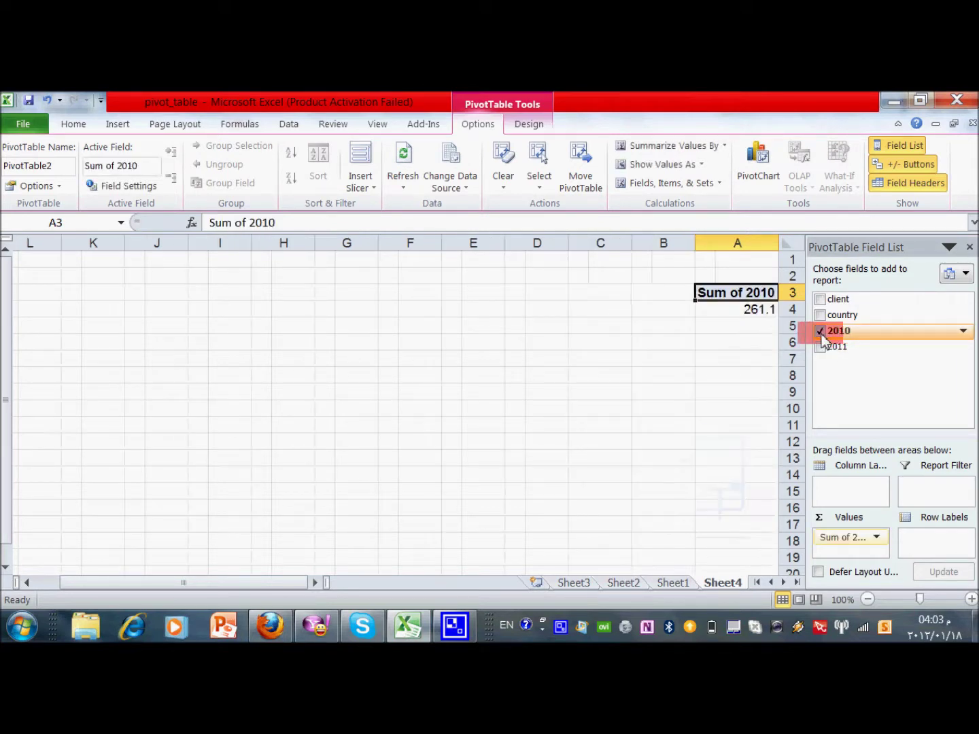
left_click_drag(823, 334, 919, 544)
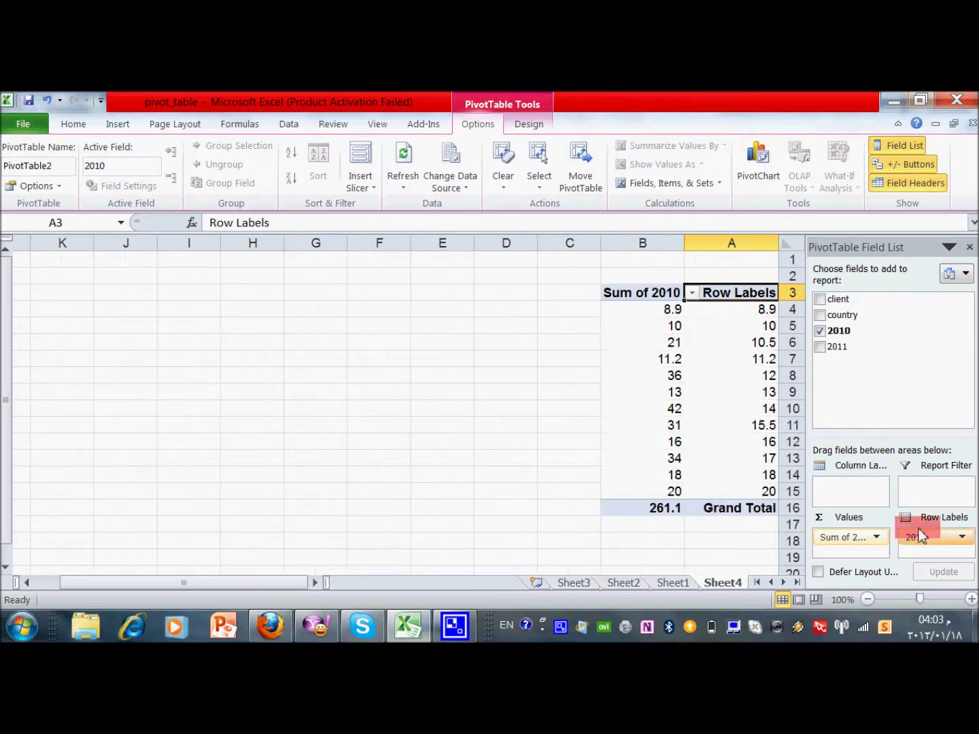
left_click(821, 351)
left_click_drag(826, 359, 837, 396)
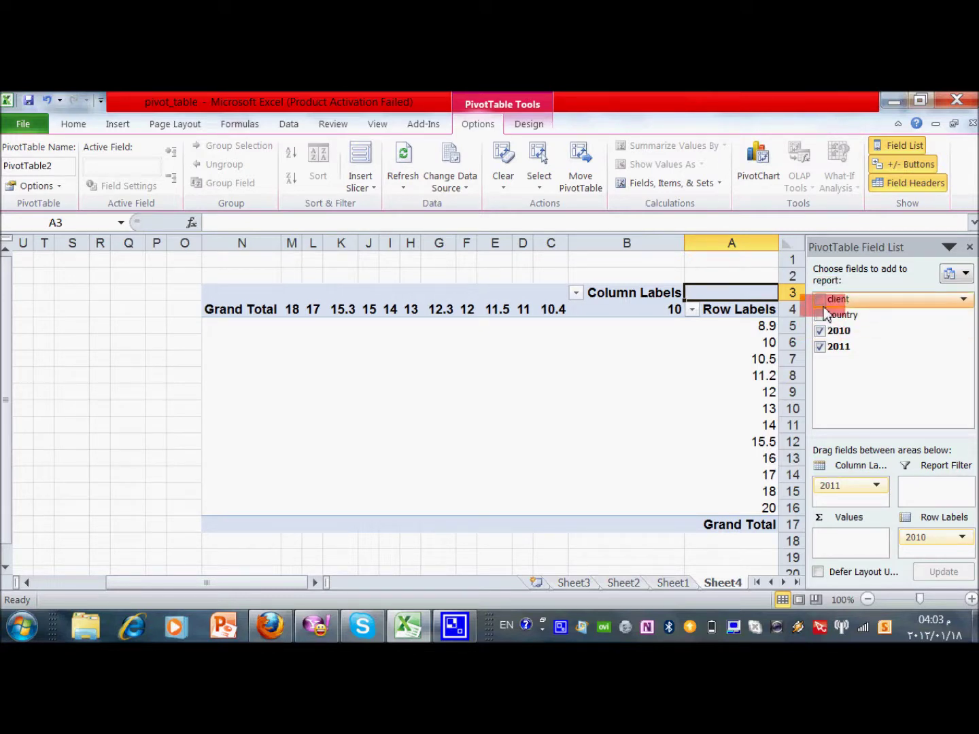
left_click_drag(824, 314, 831, 536)
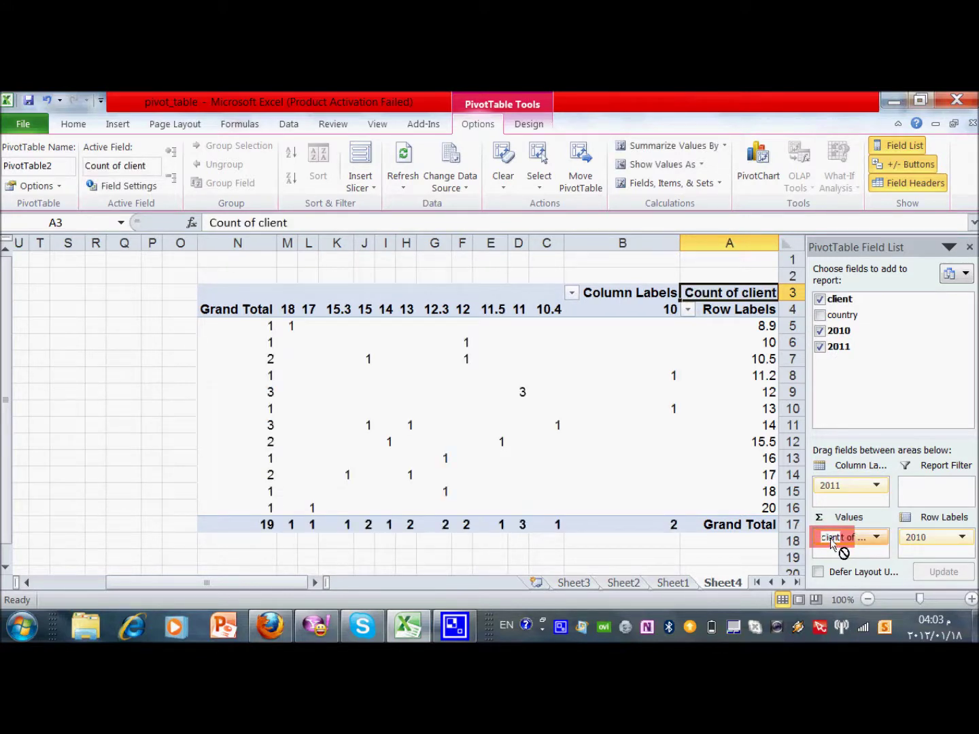
left_click(743, 541)
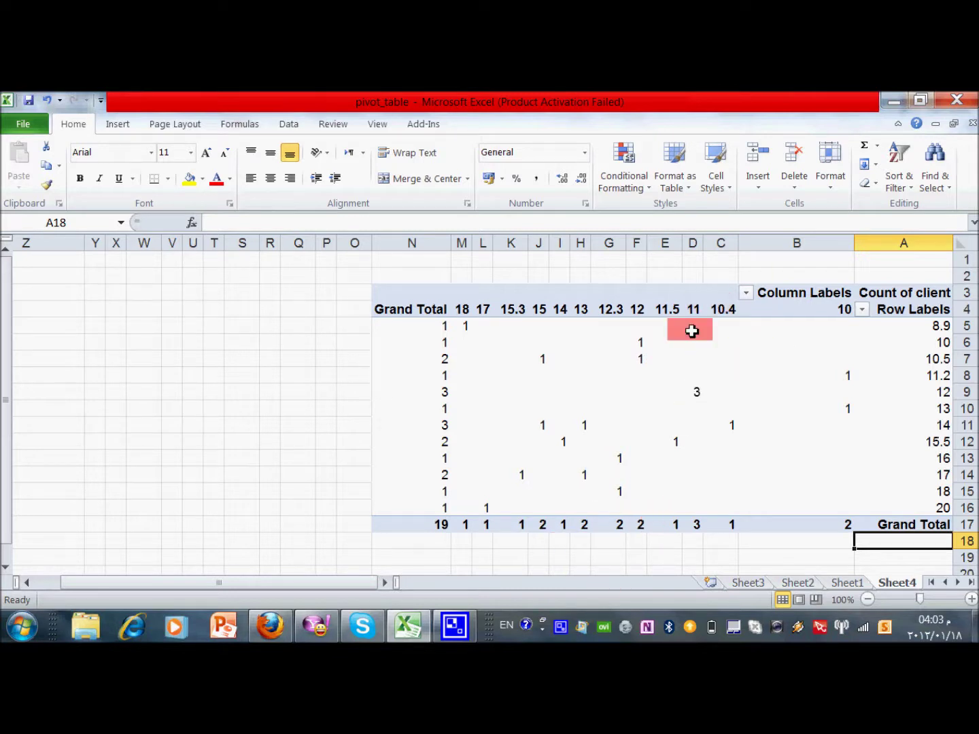
Step: Inspect the count pivot: the 3-client cell, the 10.4 column and the 11.2 row
mouse_move(677, 446)
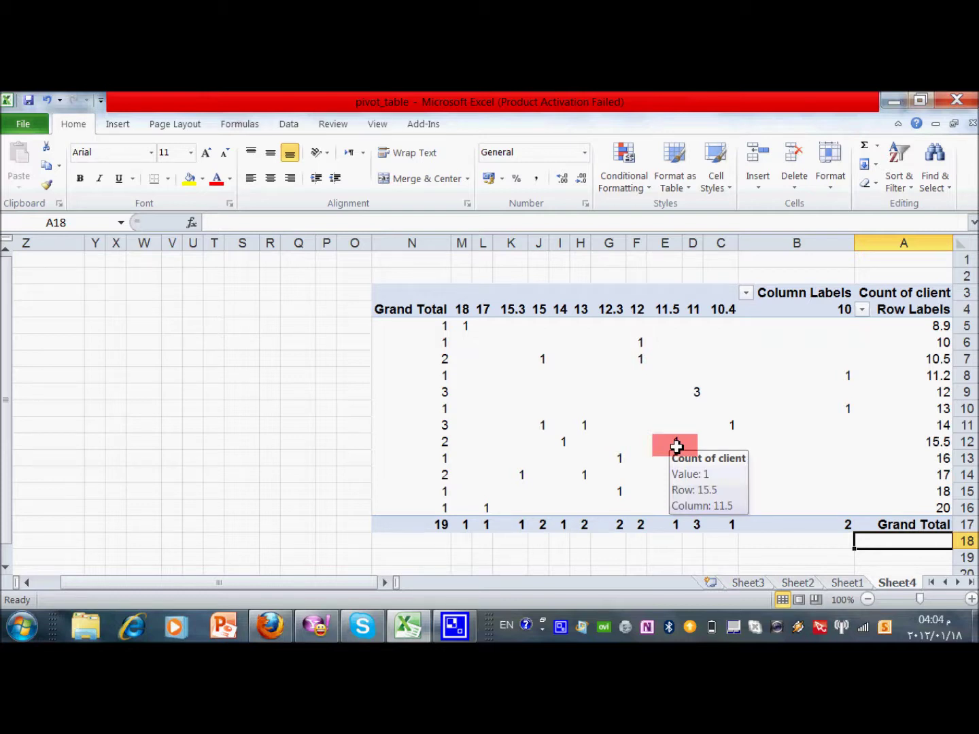
mouse_move(695, 393)
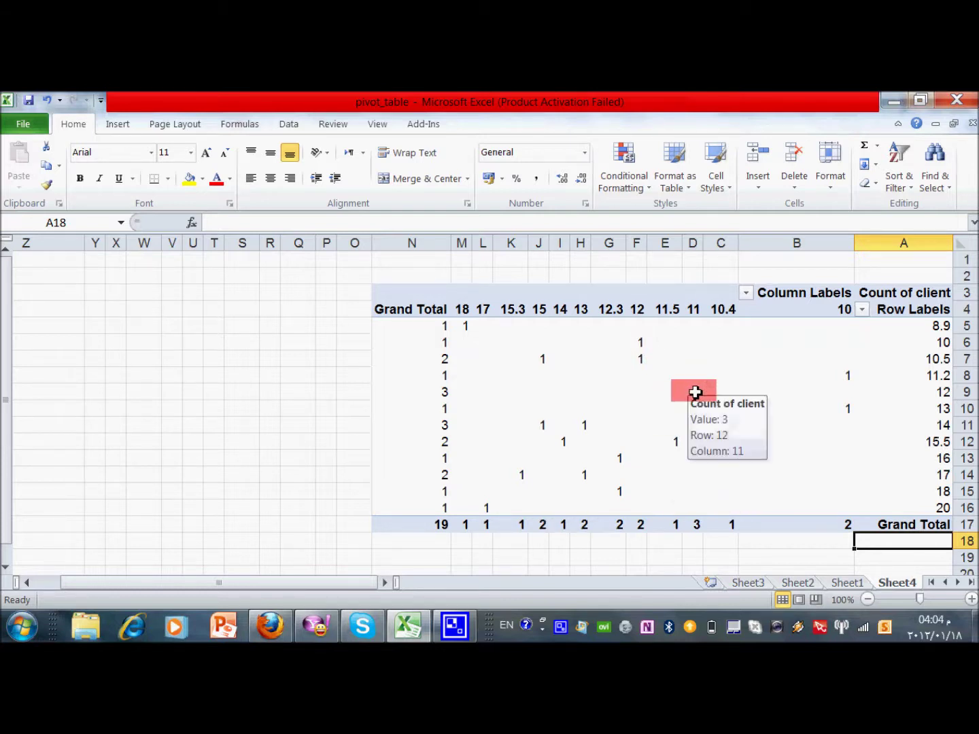
left_click(694, 392)
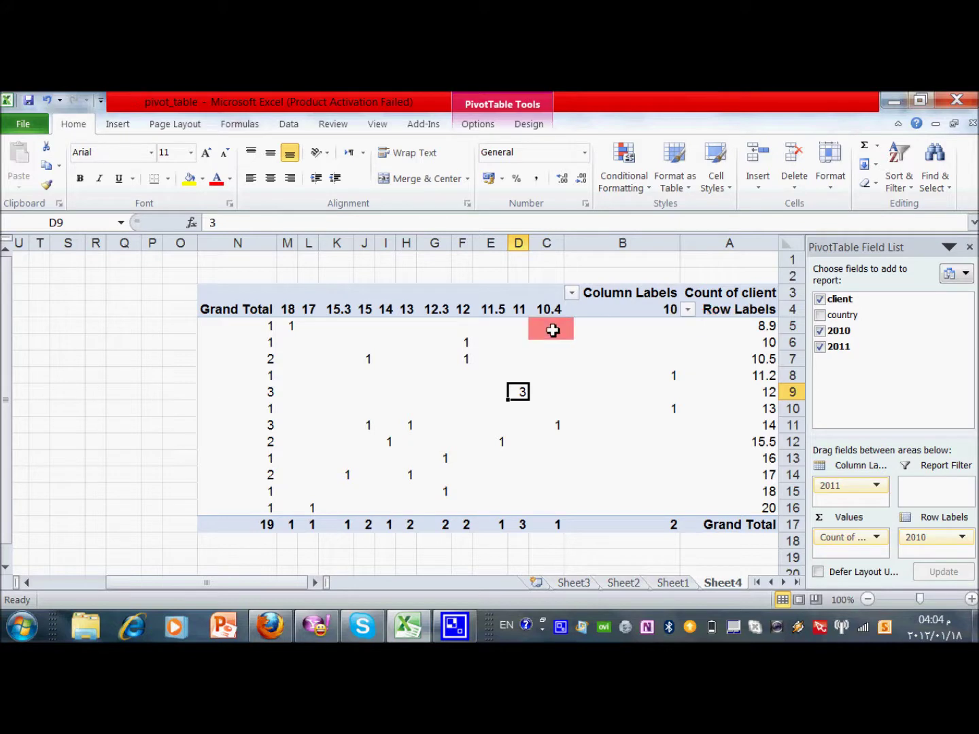
left_click(548, 305)
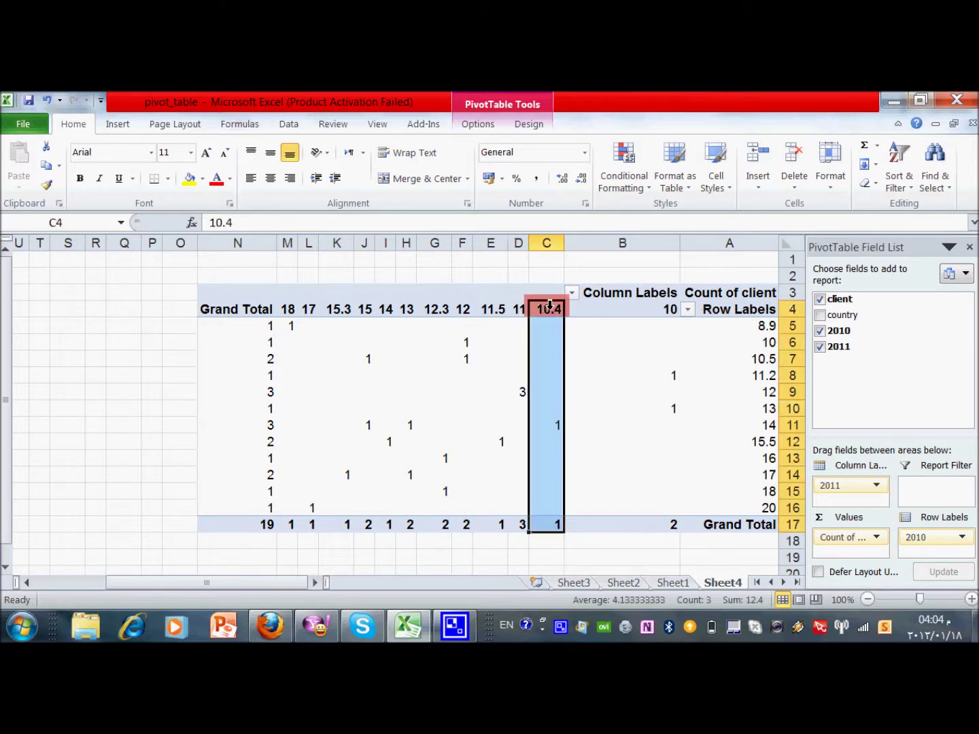
key("Left")
key("Left")
key("Left")
key("Left")
key("Left")
key("Left")
key("Right")
key("Right")
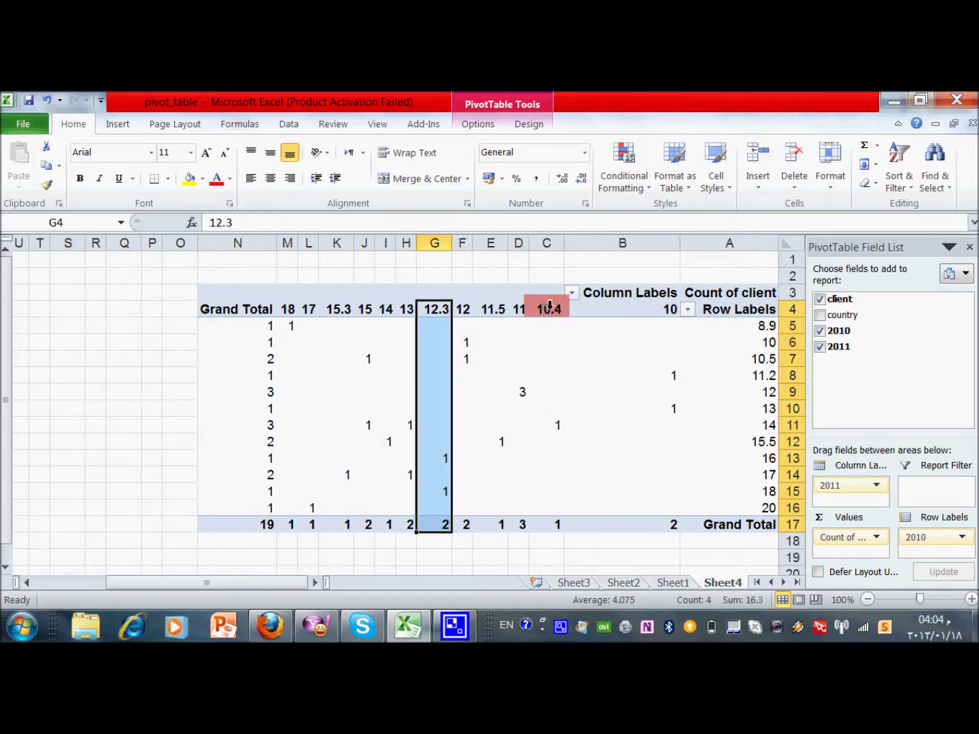
key("Right")
key("Right")
key("Right")
key("Left")
key("Left")
key("Left")
key("Left")
key("Left")
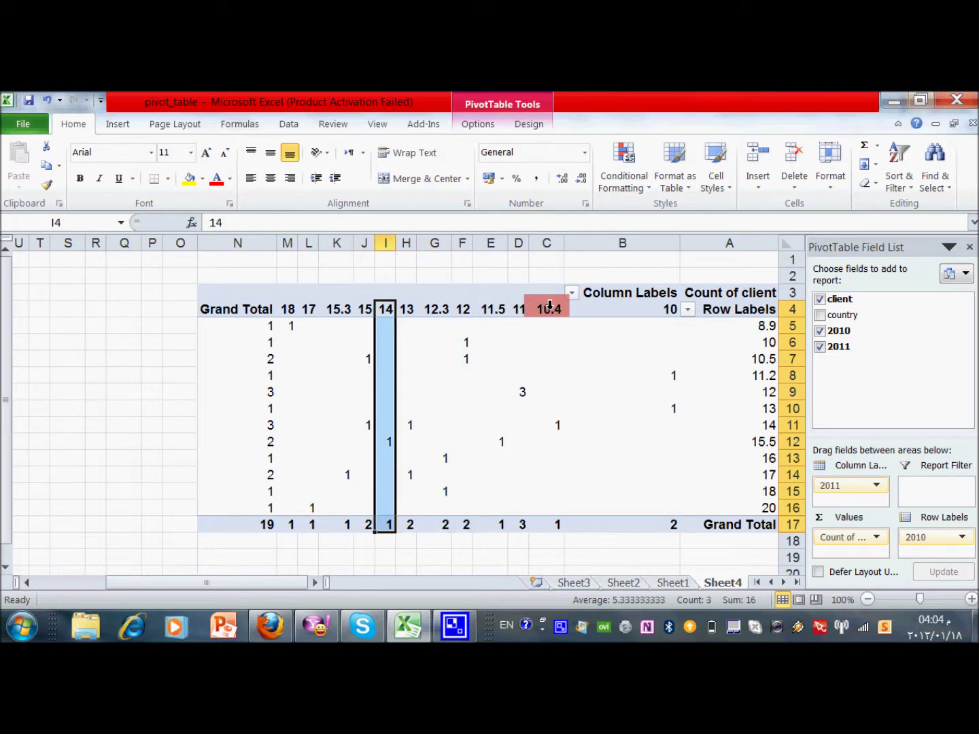
key("Right")
key("Right")
key("Right")
key("Right")
key("Right")
key("Right")
key("Right")
key("Right")
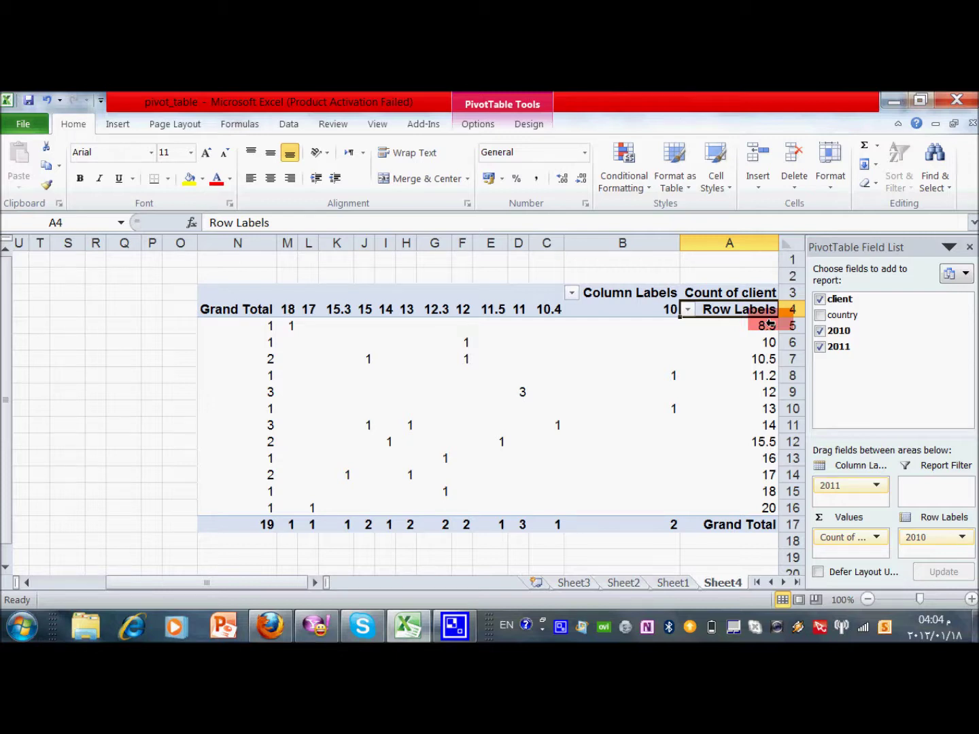
left_click(704, 376)
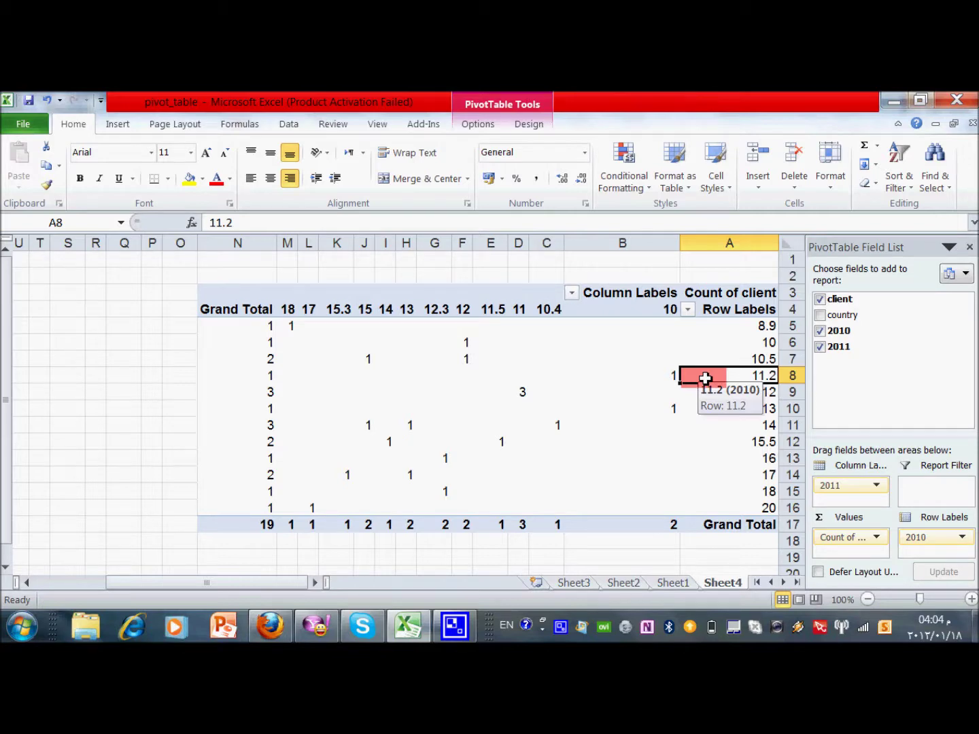
Step: On Sheet1, insert two empty columns at column E beside the data
left_click(670, 584)
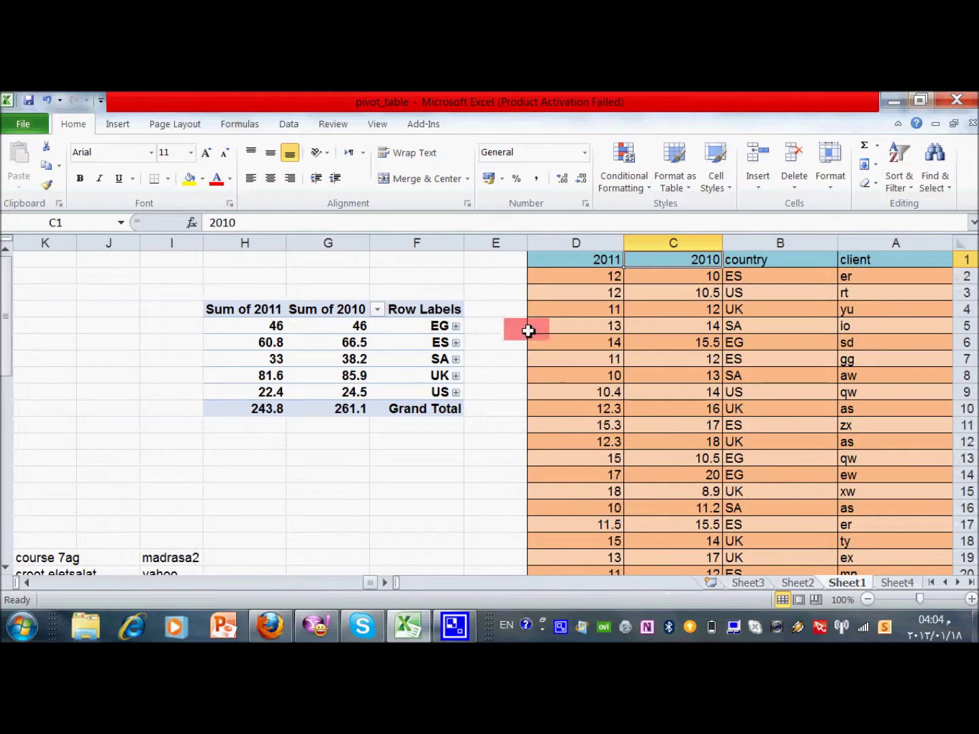
left_click(511, 248)
right_click(511, 249)
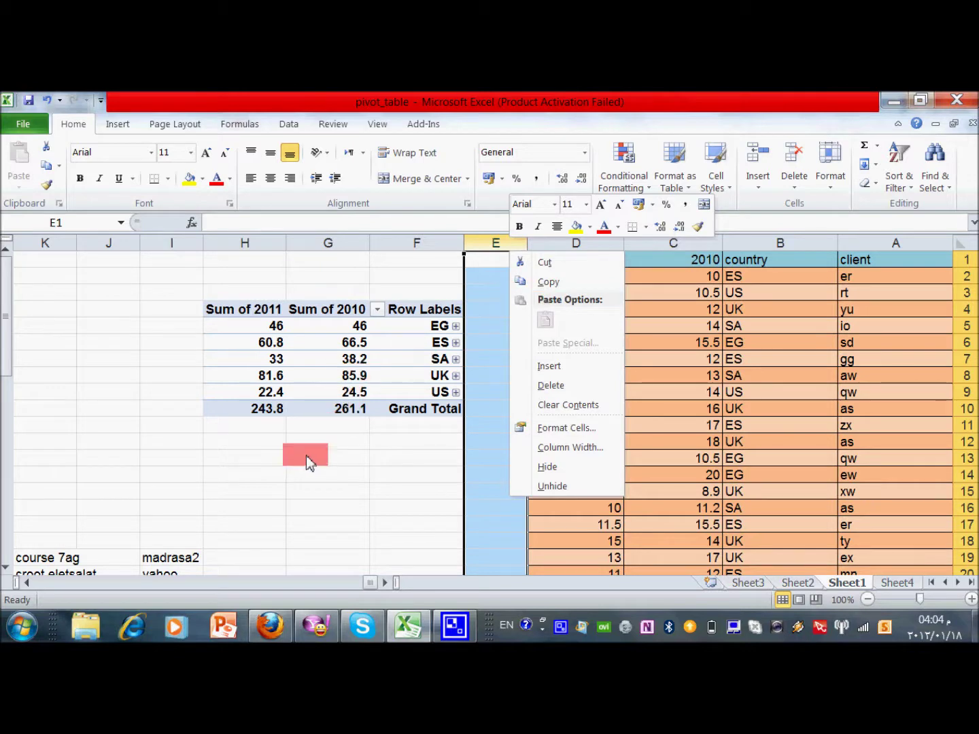
left_click(574, 367)
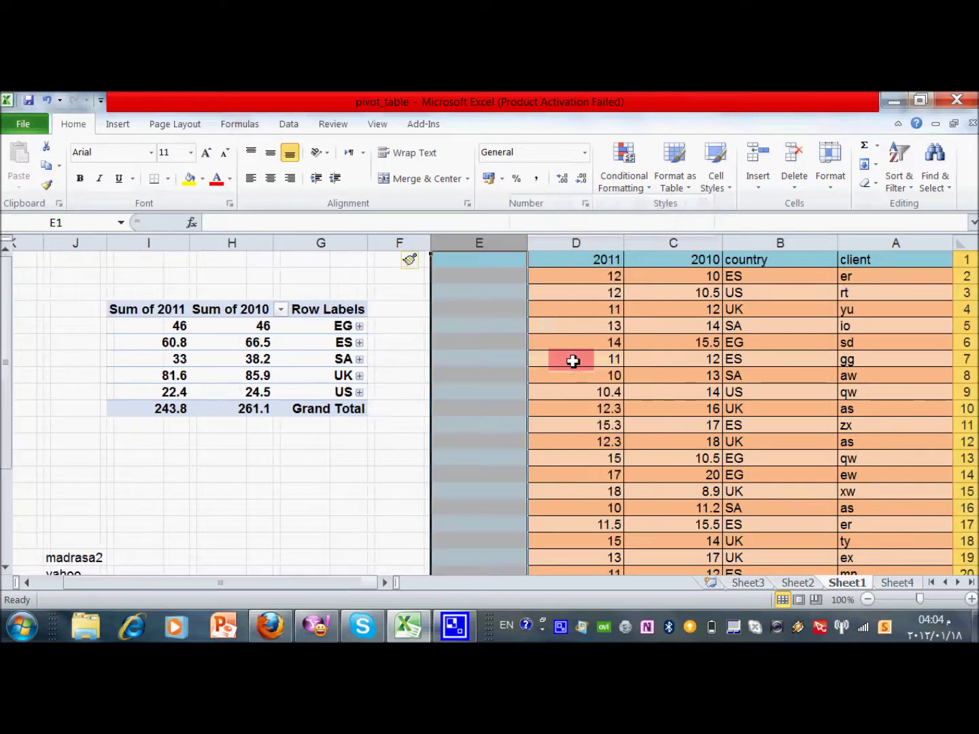
right_click(489, 247)
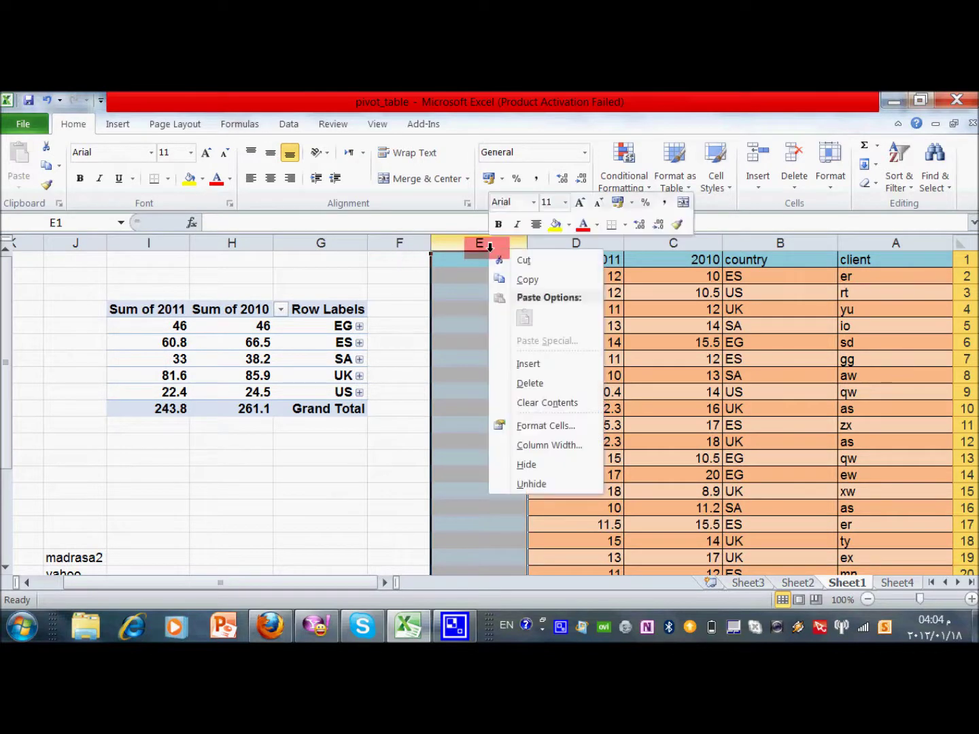
left_click(530, 365)
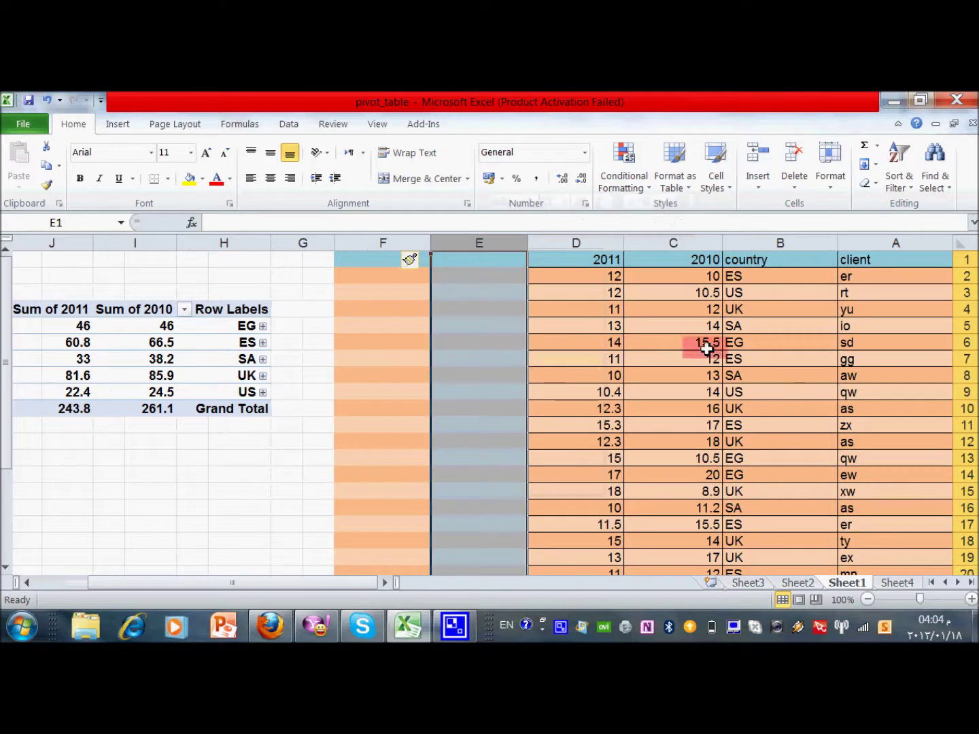
Step: Enter the headings 'm 2010' in E1 and 'm 2011' in F1
left_click(490, 256)
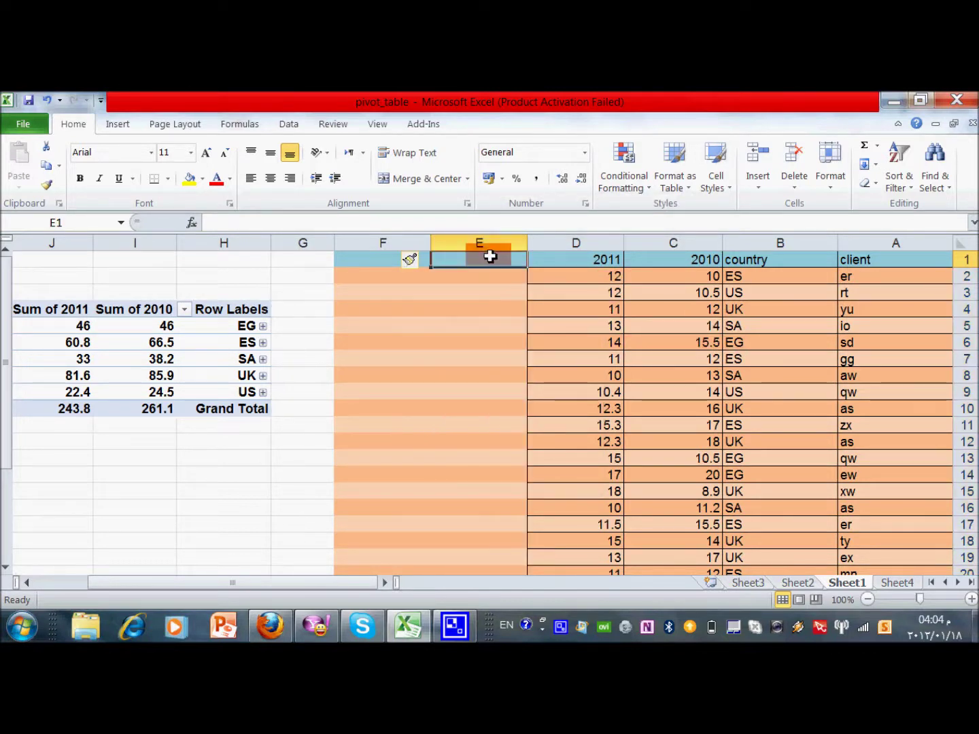
type("m 2010")
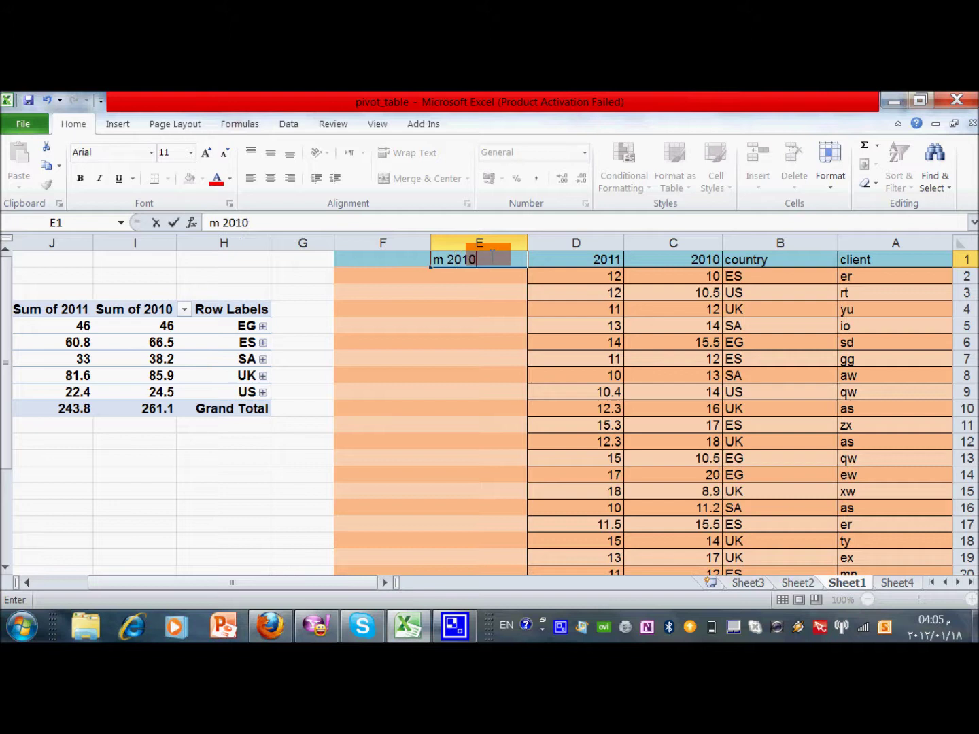
key("Tab")
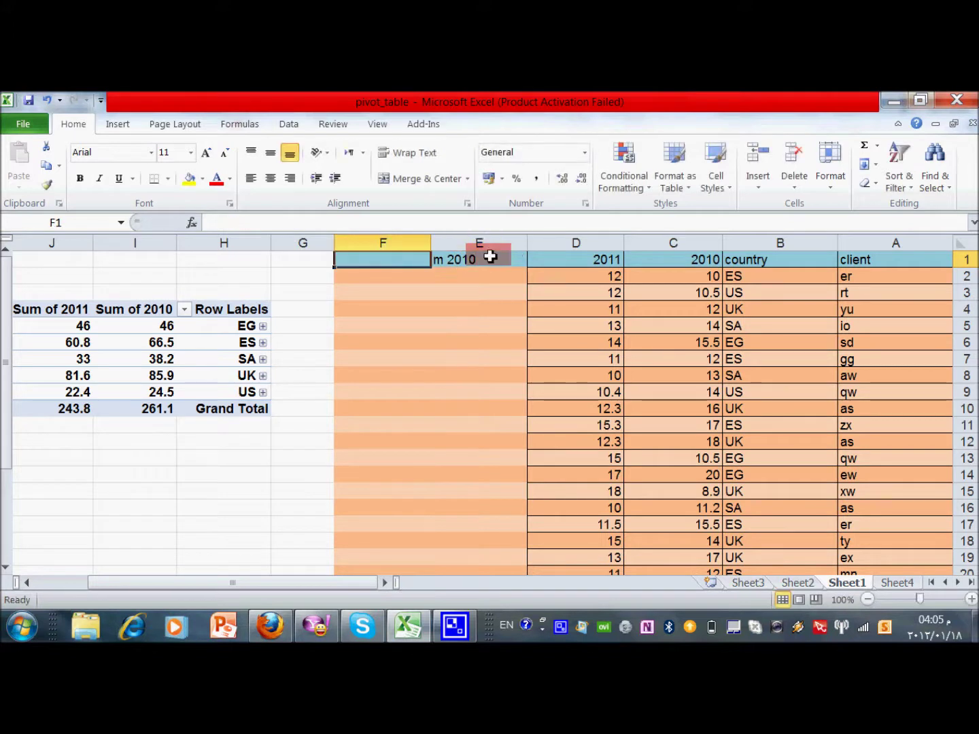
type("m 2911")
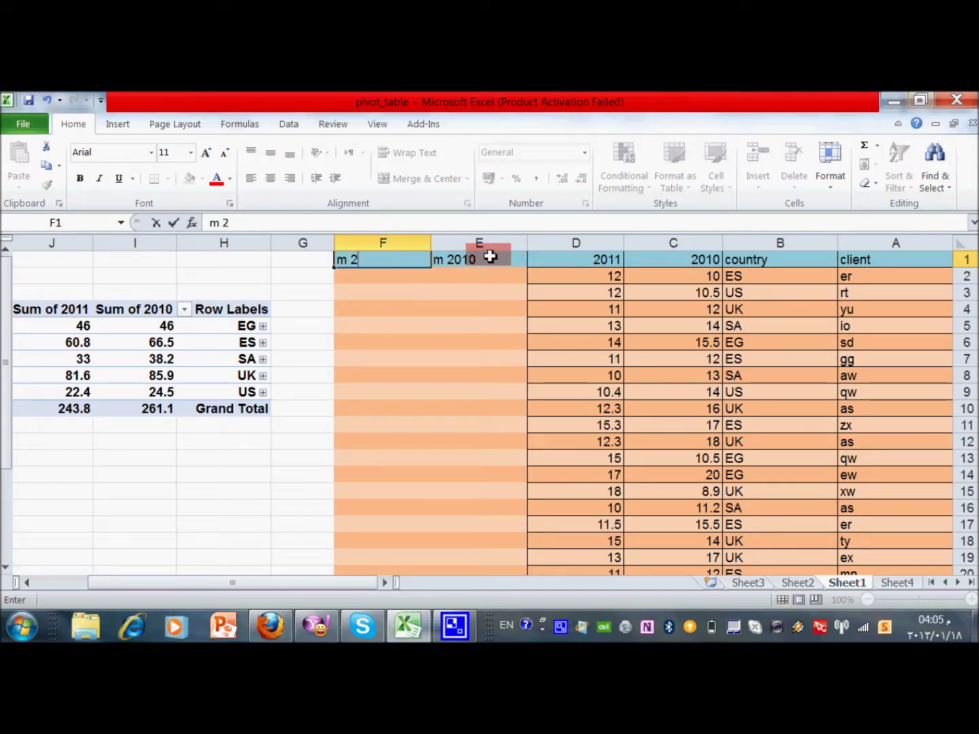
key("BackSpace")
key("BackSpace")
key("BackSpace")
type("011")
key("Return")
key("Right")
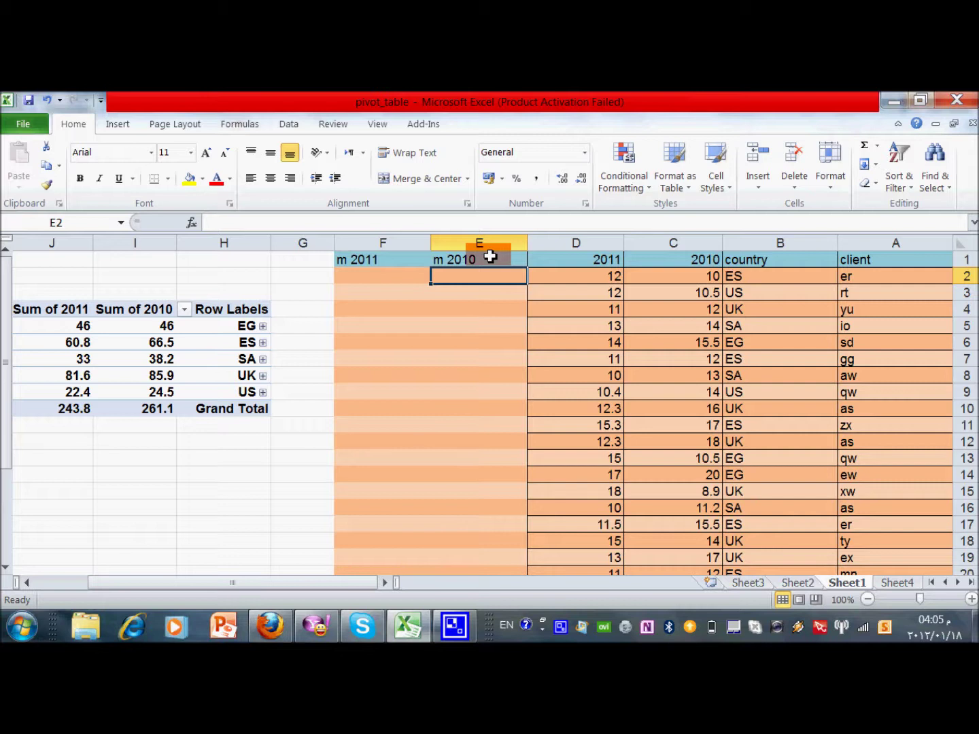
Step: Enter =INT(C2/2)*2 in E2 to round the 2010 value down to a multiple of 2
type("=")
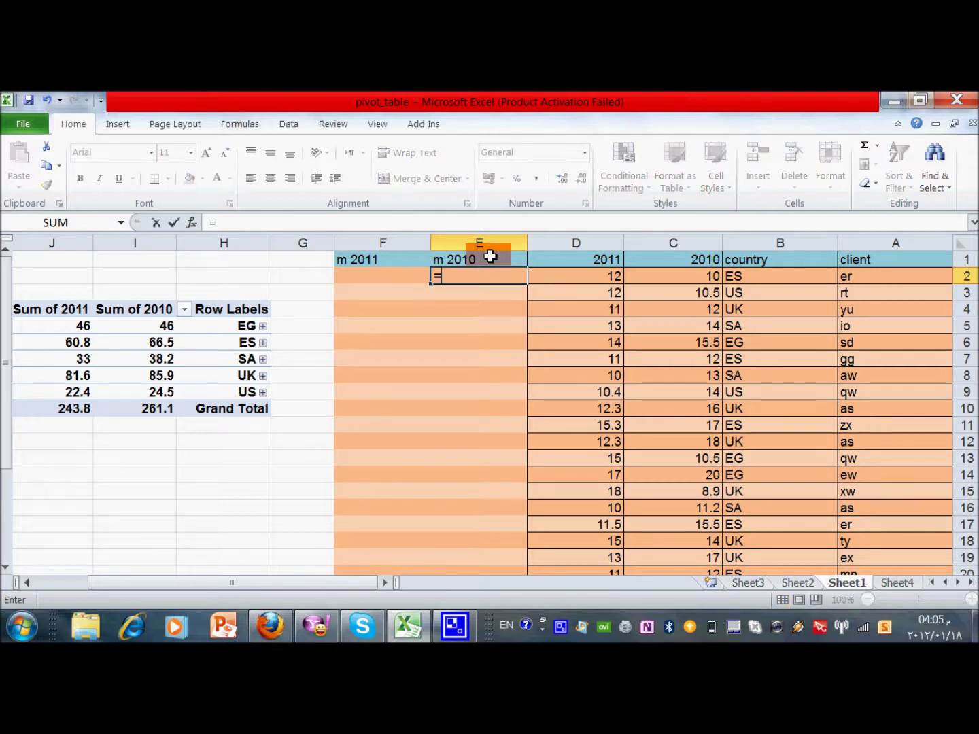
type("int")
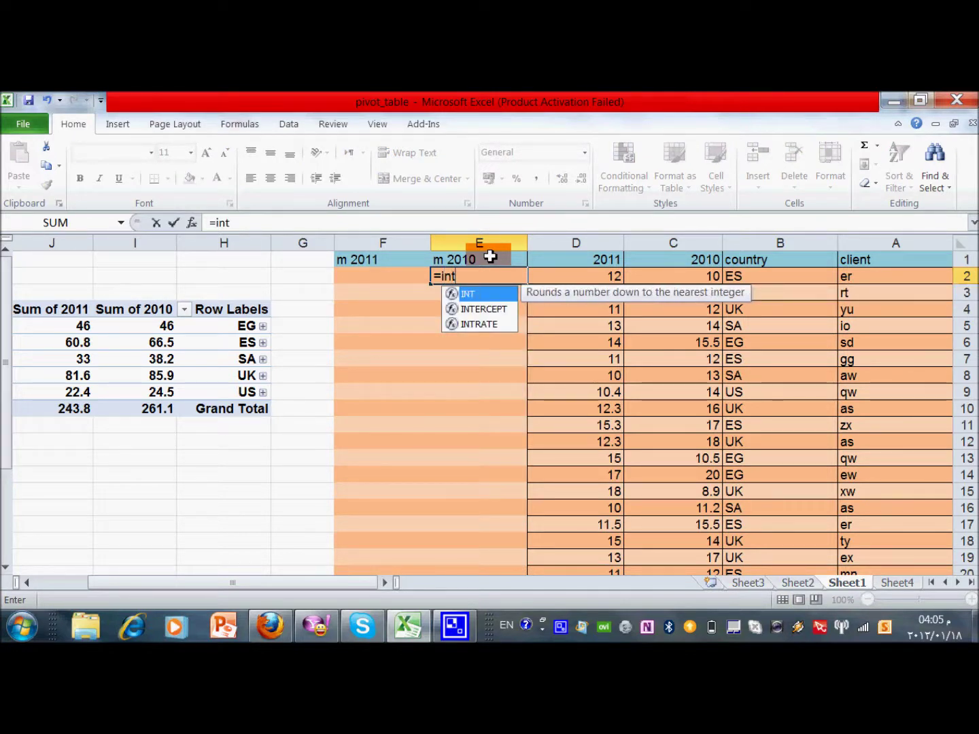
type("\\\\\\")
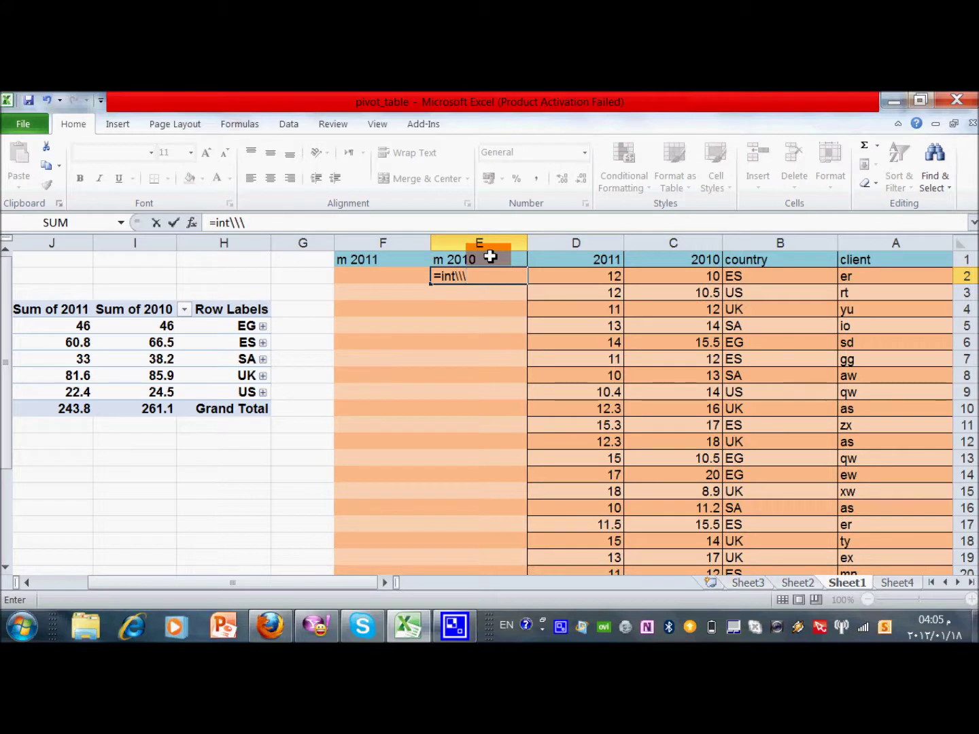
key("BackSpace")
key("BackSpace")
key("BackSpace")
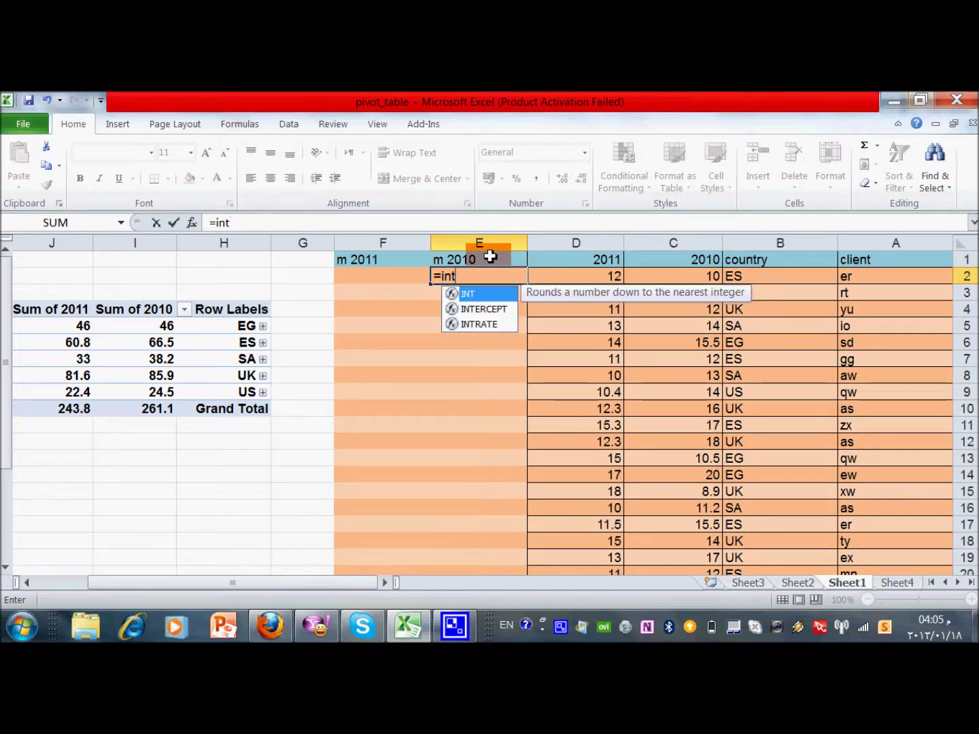
type("(")
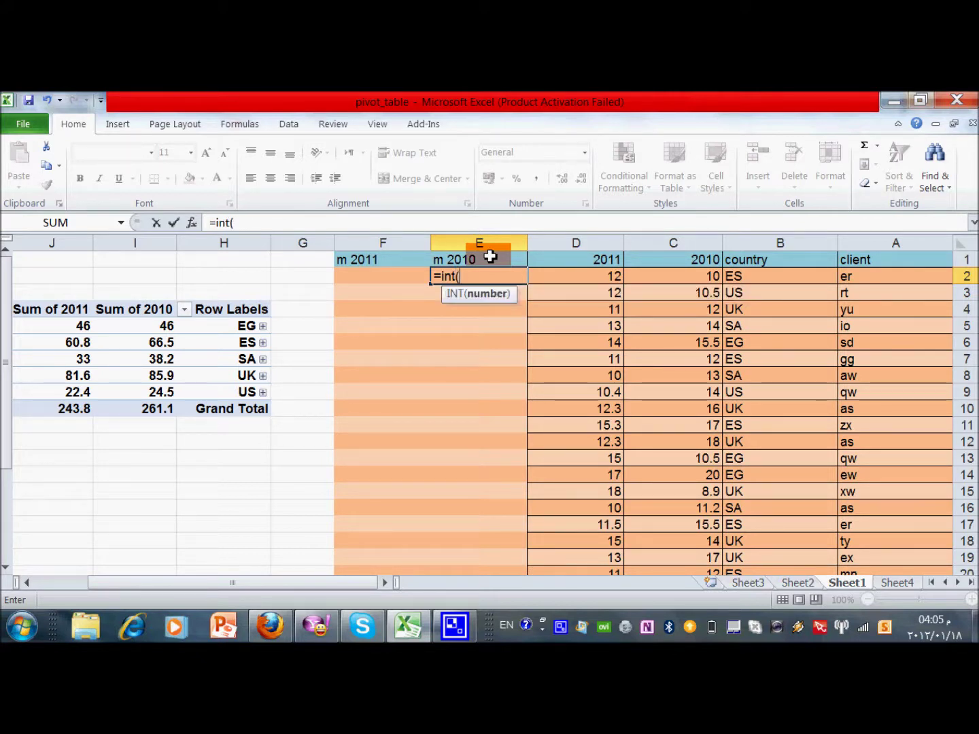
left_click(719, 277)
type("/2")
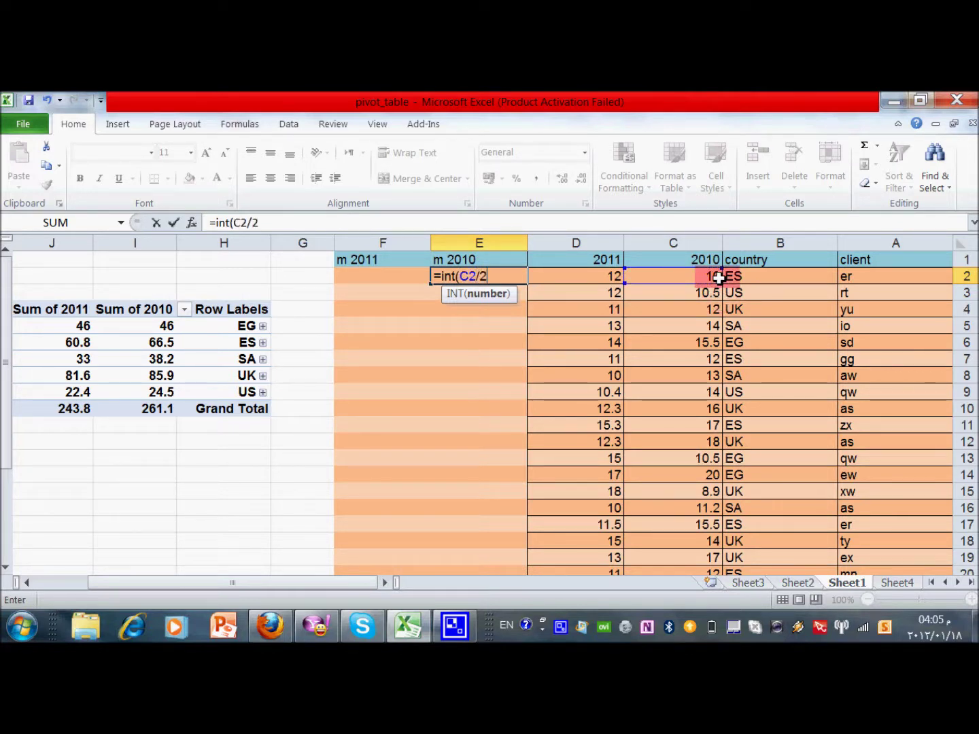
type(")")
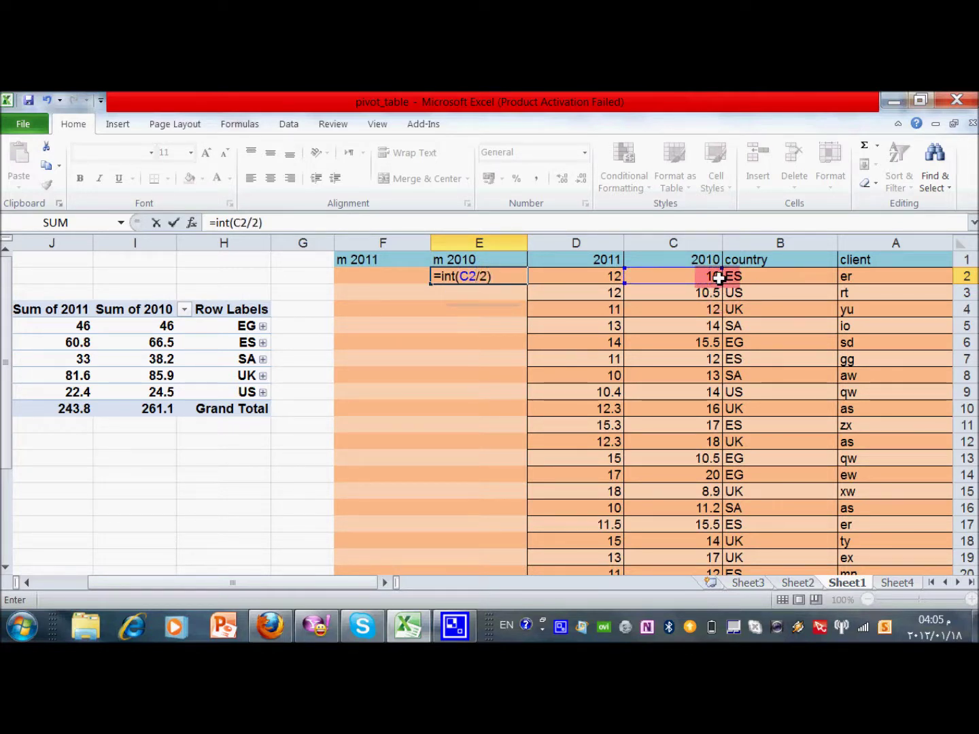
type("*2")
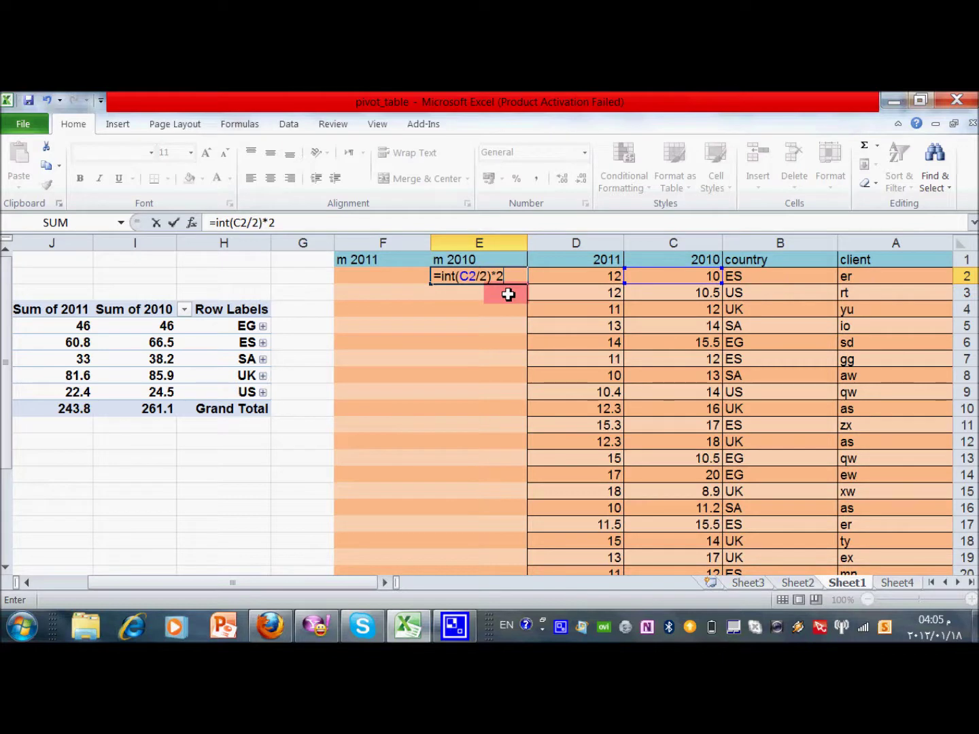
key("Return")
key("Up")
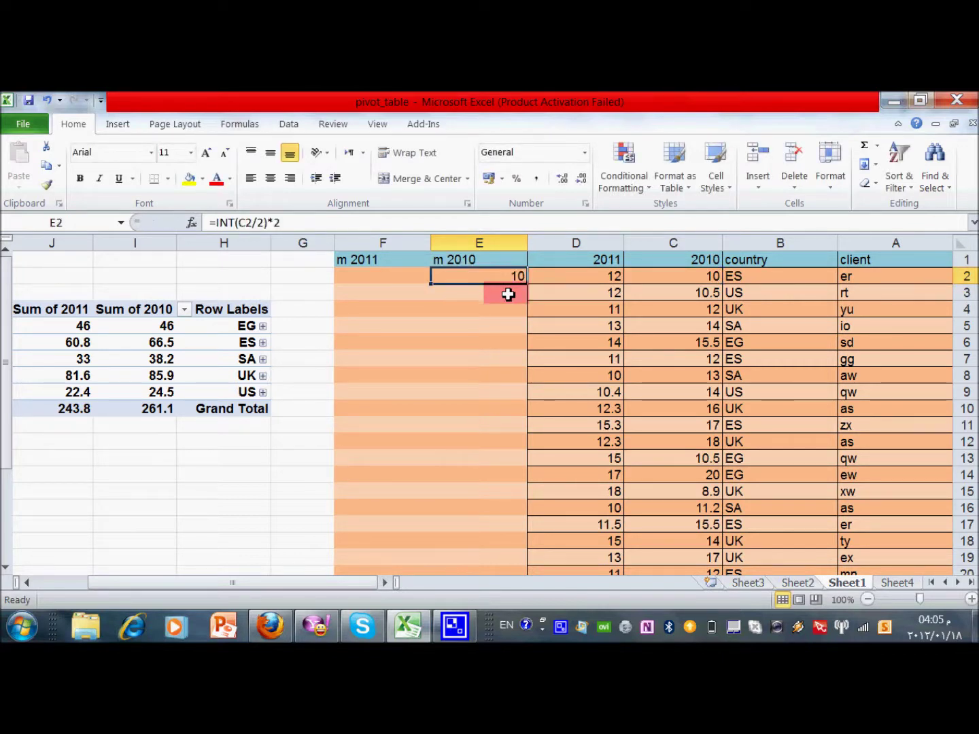
key("Left")
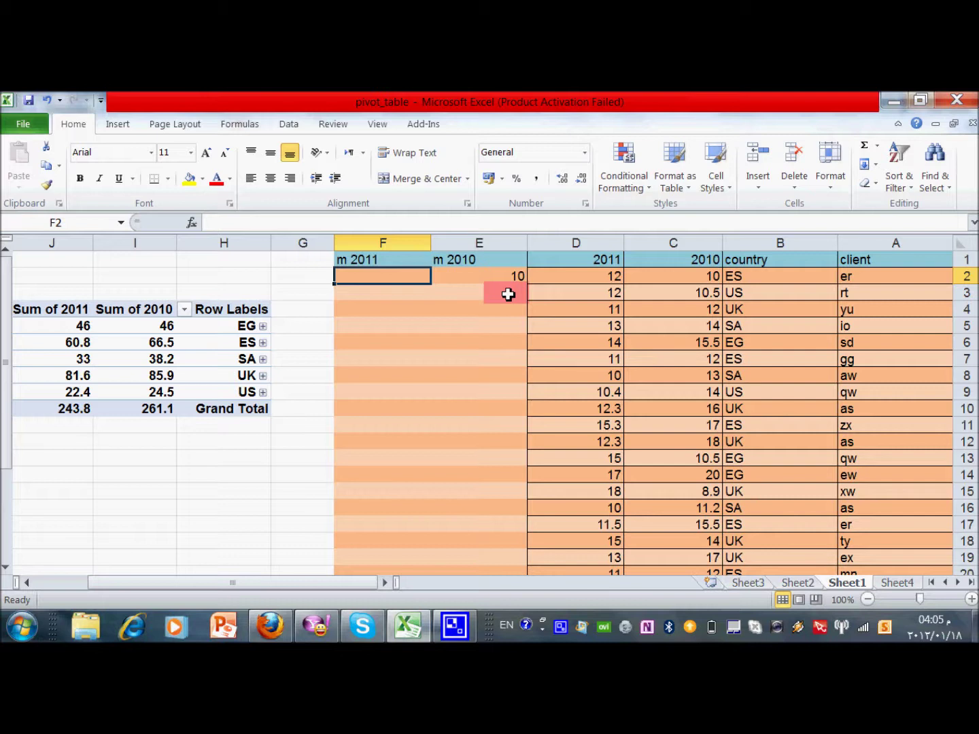
Step: Enter =INT(D2/3)*3 in F2, returning 12, and select E2:F2
type("=int")
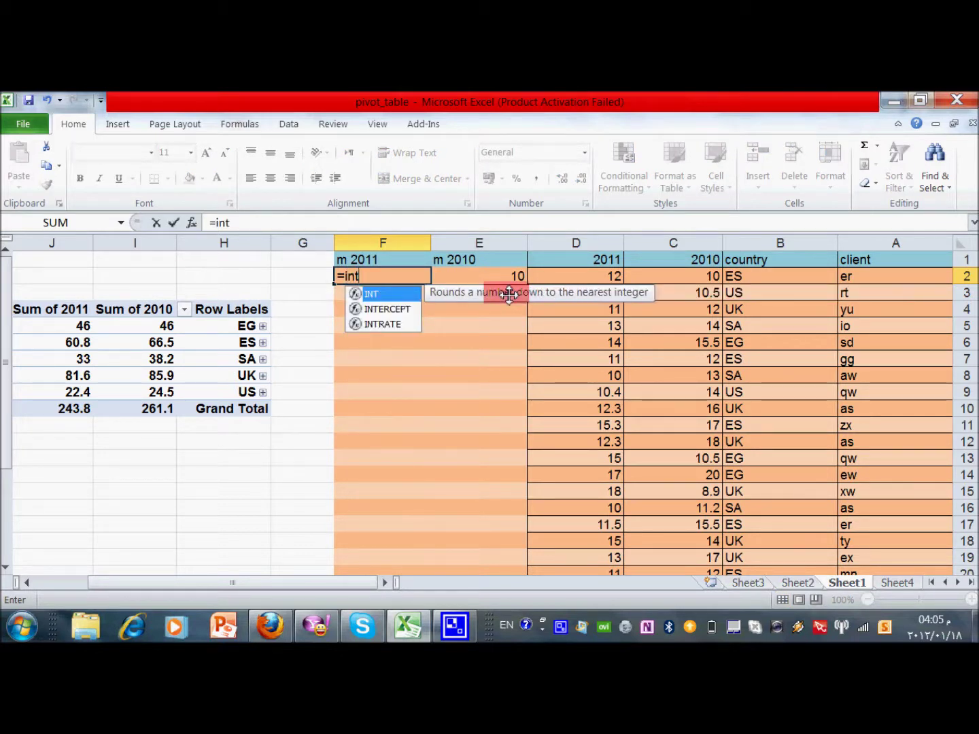
type("(")
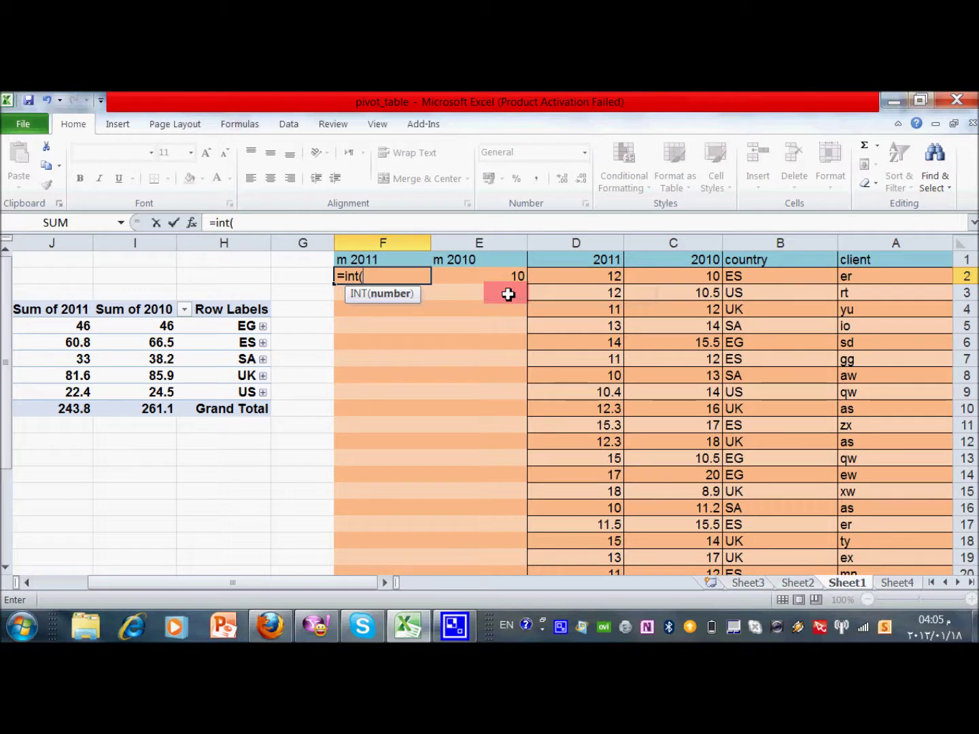
left_click(552, 278)
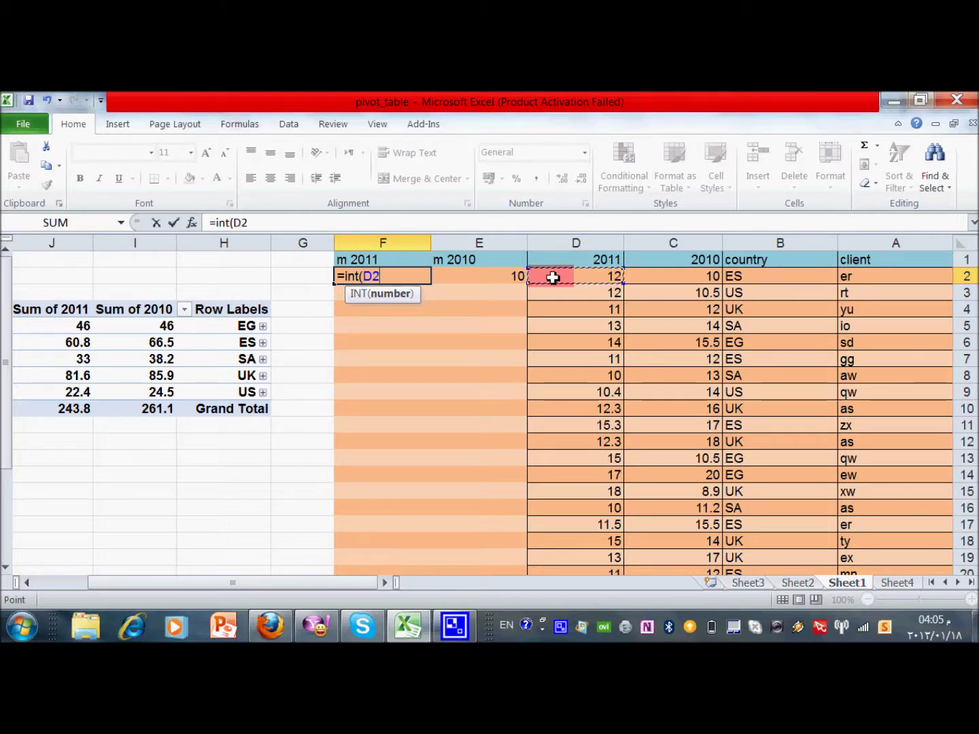
type("/3)*")
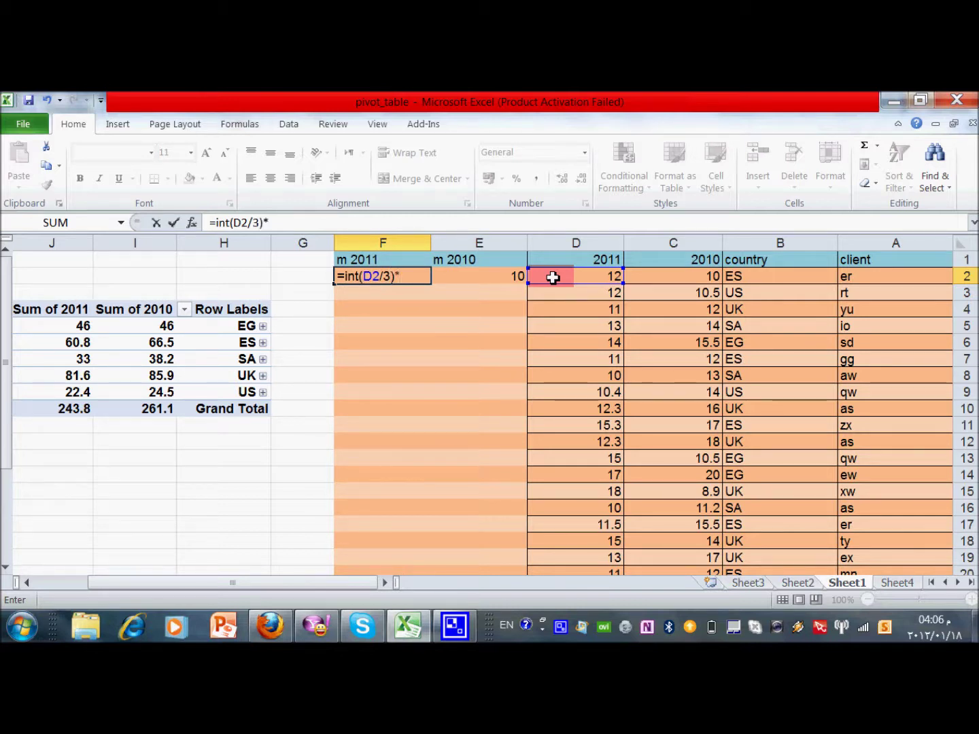
type("3")
key("Return")
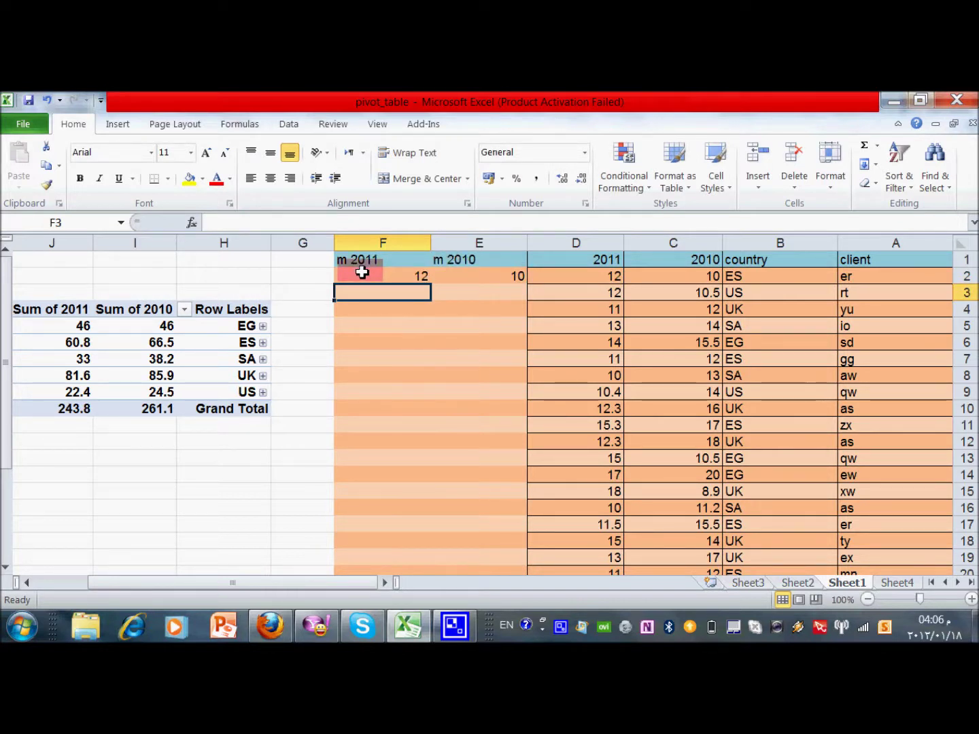
left_click_drag(361, 272, 439, 271)
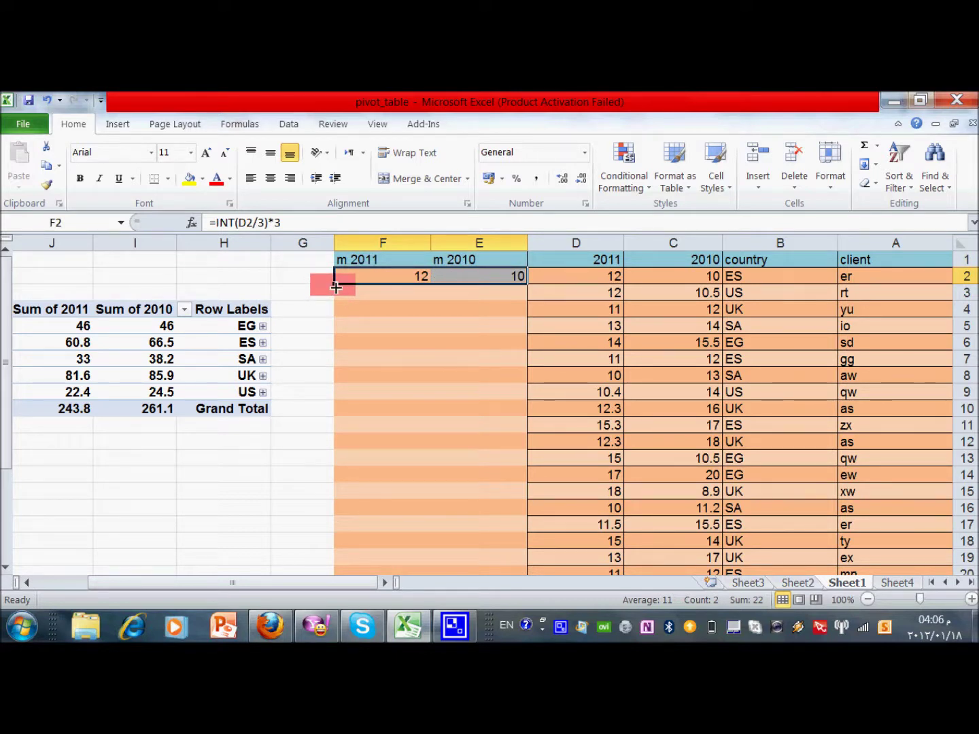
Step: Fill the E2:F2 formulas down to row 20 and Format Paint the C3:D4 banding onto E3:F20
left_click_drag(335, 287, 385, 555)
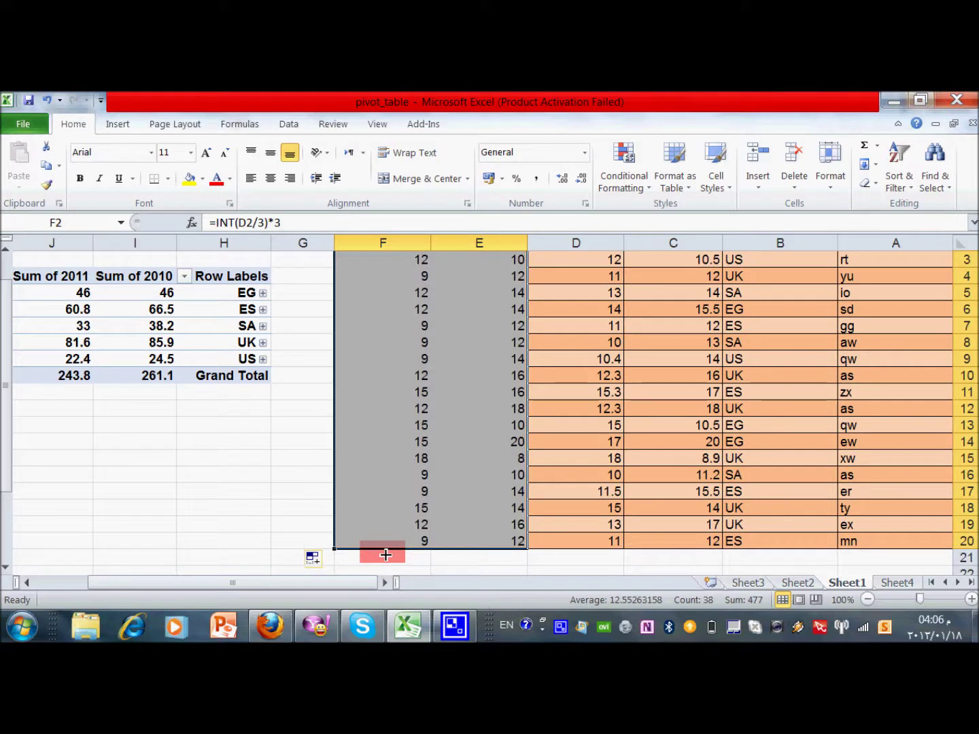
left_click(472, 443)
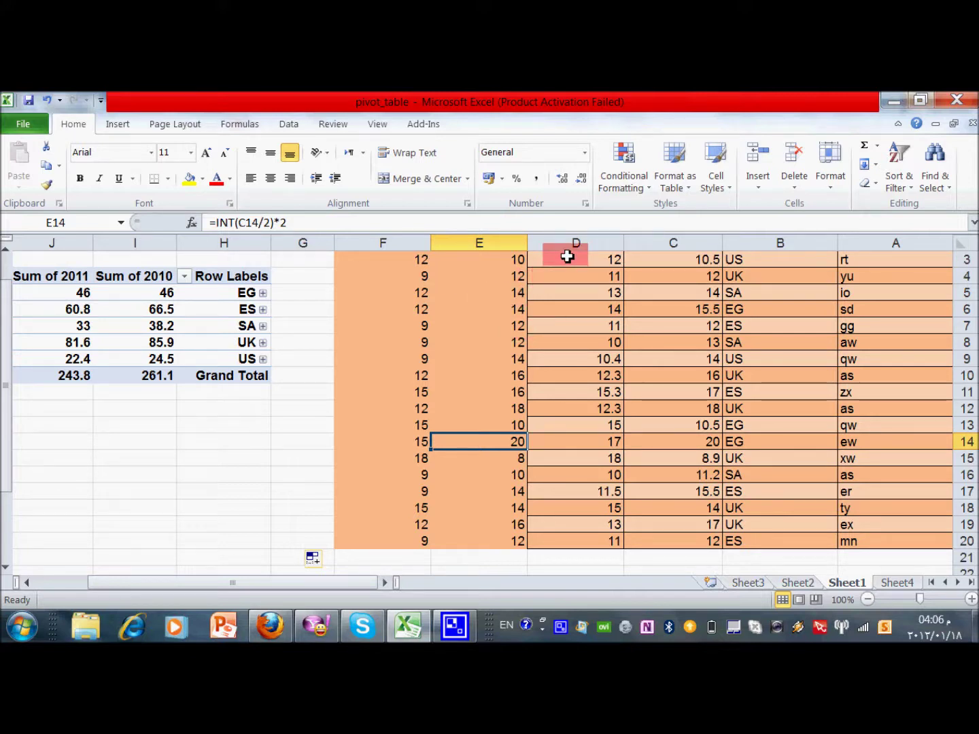
left_click_drag(567, 256, 642, 283)
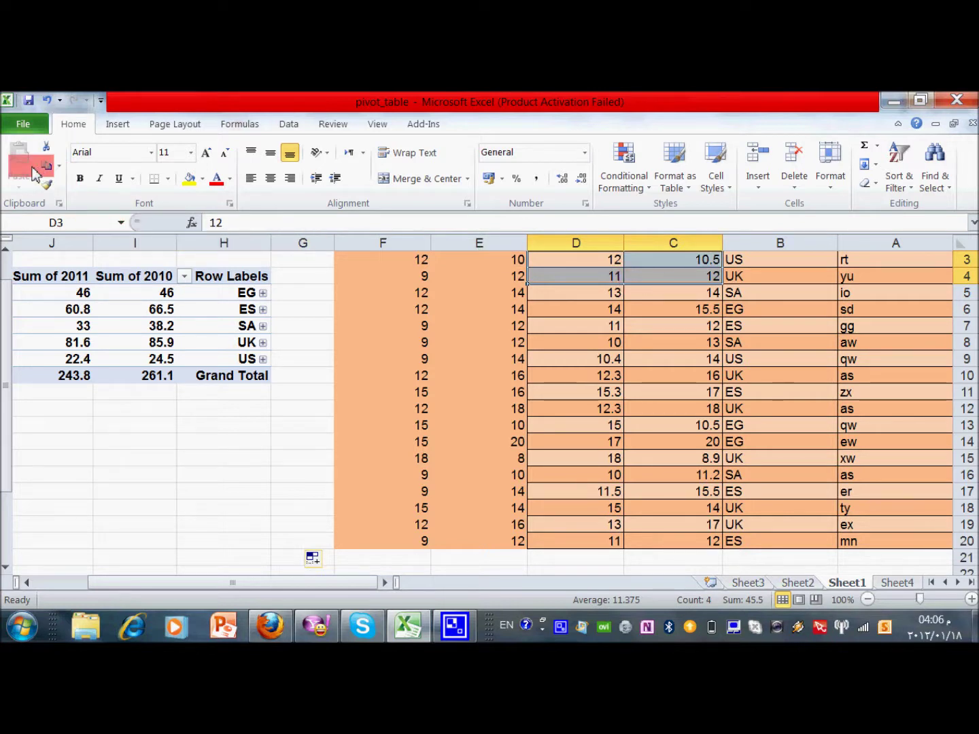
left_click(46, 183)
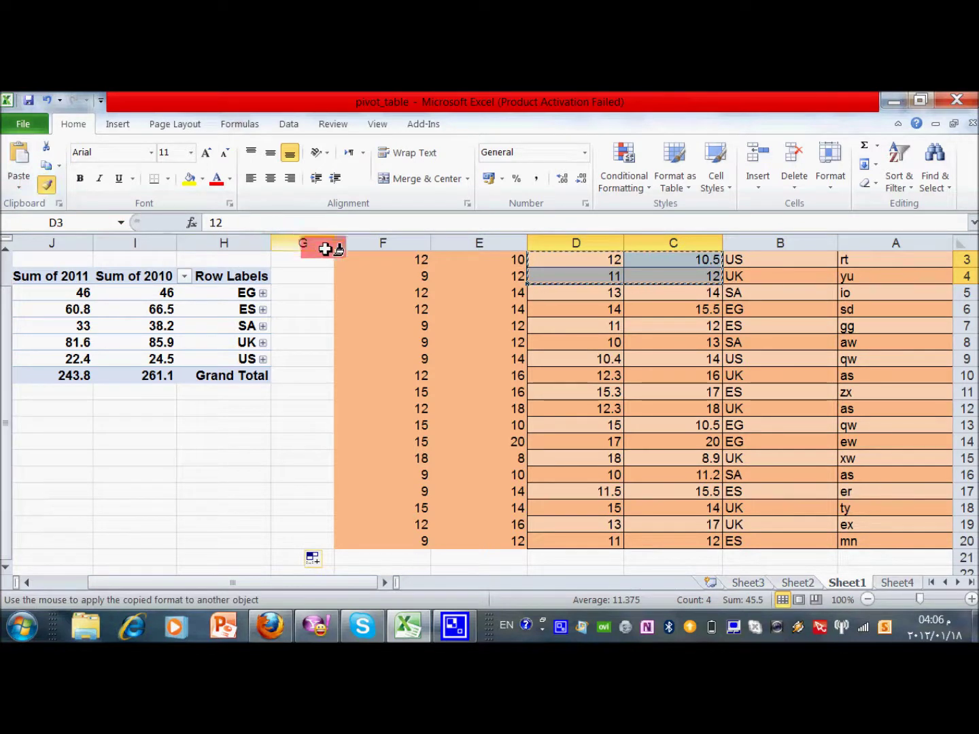
mouse_move(348, 262)
left_mouse_down()
mouse_move(443, 323)
mouse_move(490, 466)
mouse_move(498, 537)
left_mouse_up()
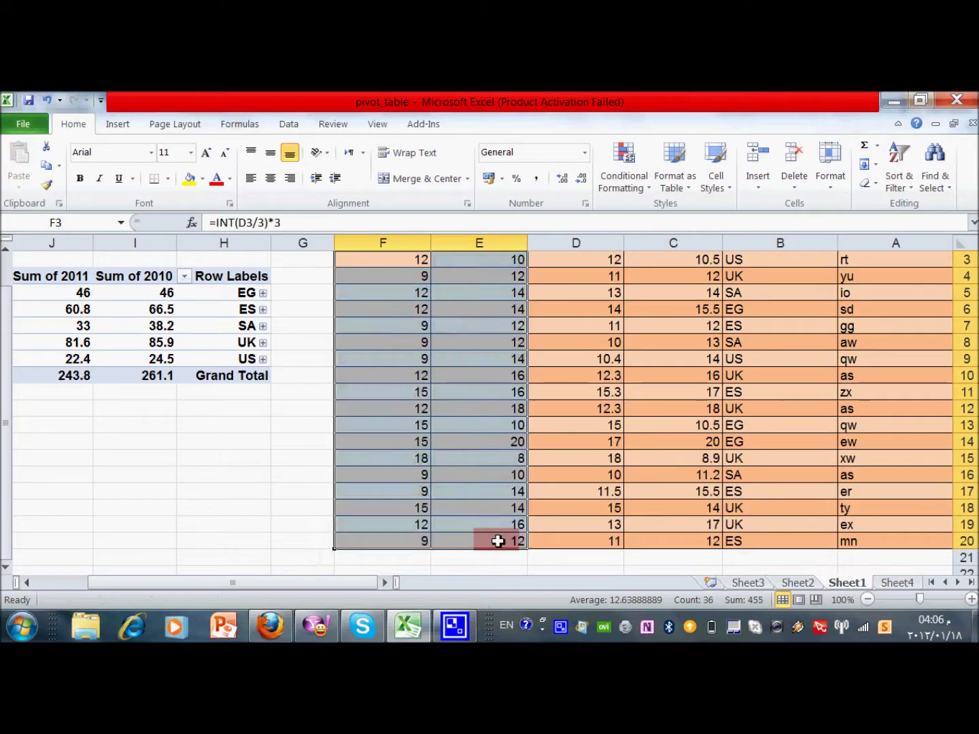
left_click(293, 507)
key("Up")
key("Up")
key("Up")
key("Up")
key("Up")
key("Up")
key("Up")
key("Up")
key("Up")
key("Up")
key("Up")
key("Up")
key("Up")
key("Up")
key("Up")
key("Up")
key("Up")
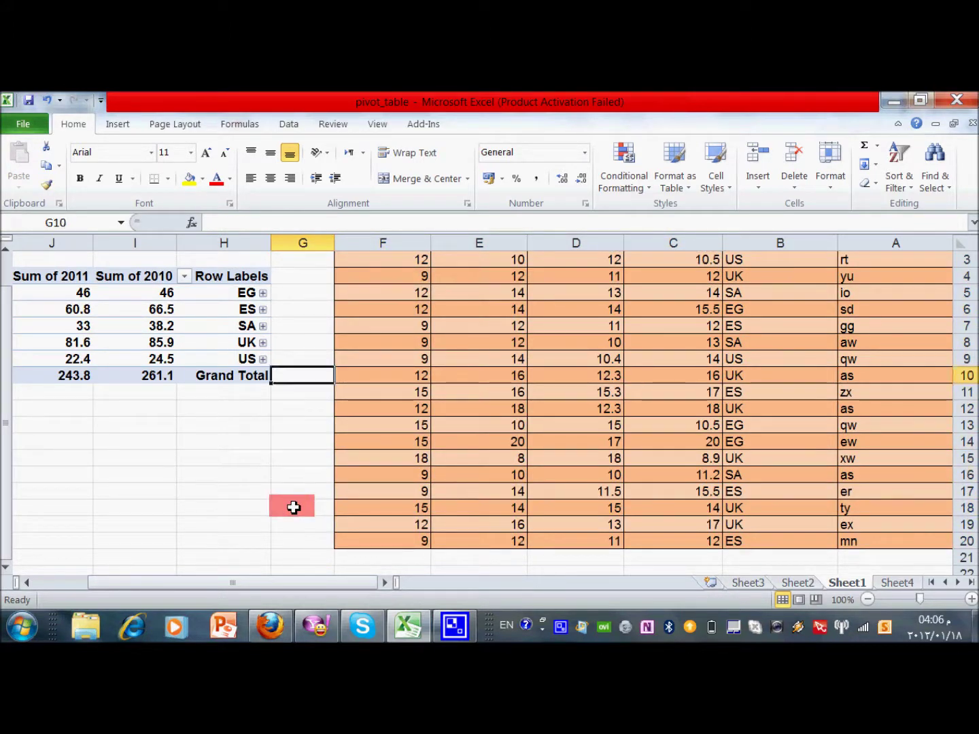
Step: Return just below the client, country, 2010, 2011, m 2010 and m 2011 headers and show the Insert commands
key("Down")
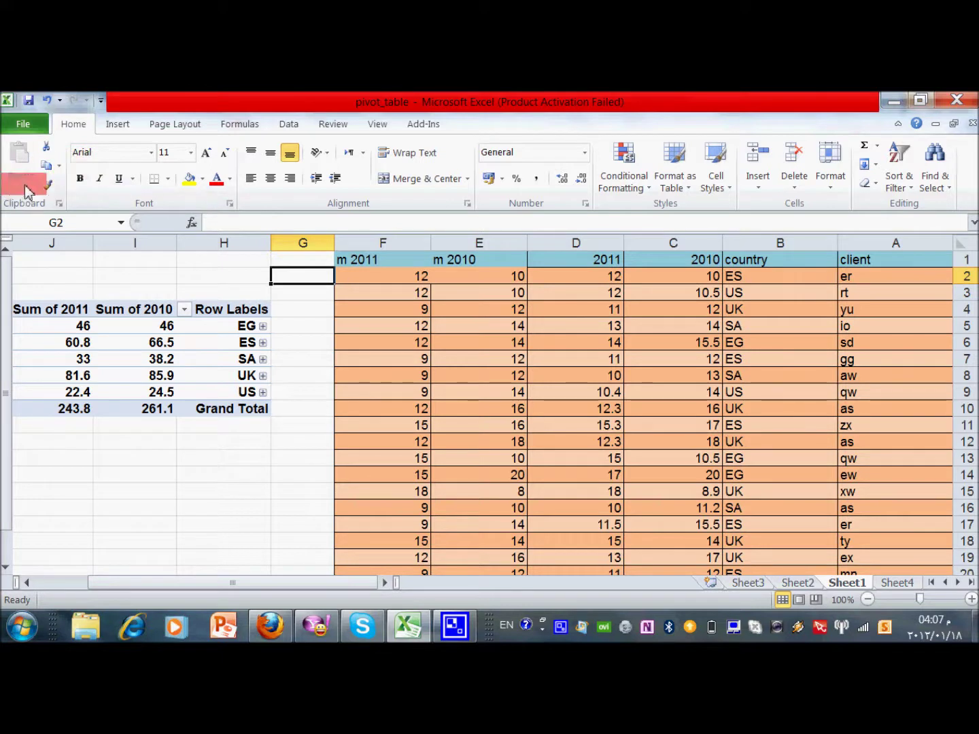
left_click(119, 125)
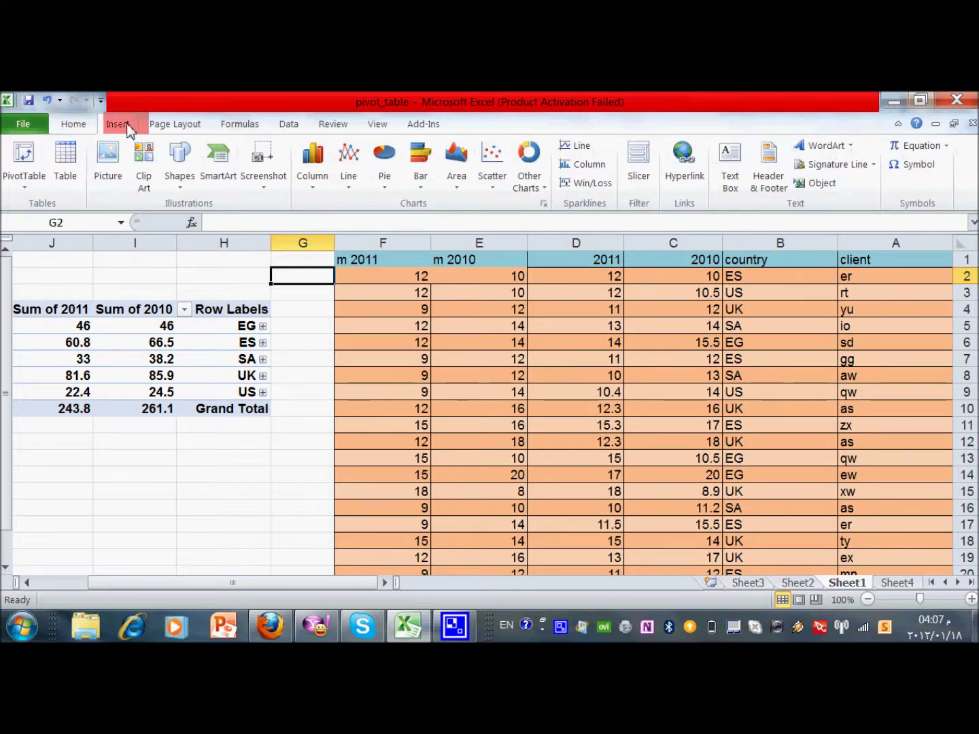
Step: Insert a PivotTable from the Sheet1 A1:F21 data onto a new worksheet, Sheet5
left_click(28, 178)
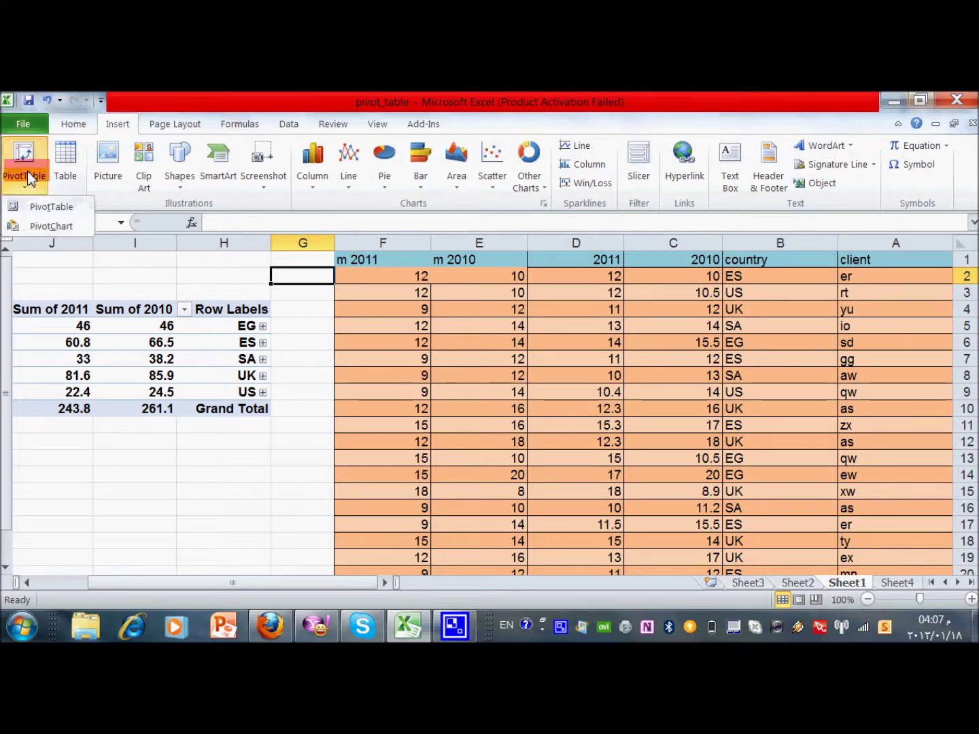
left_click(27, 207)
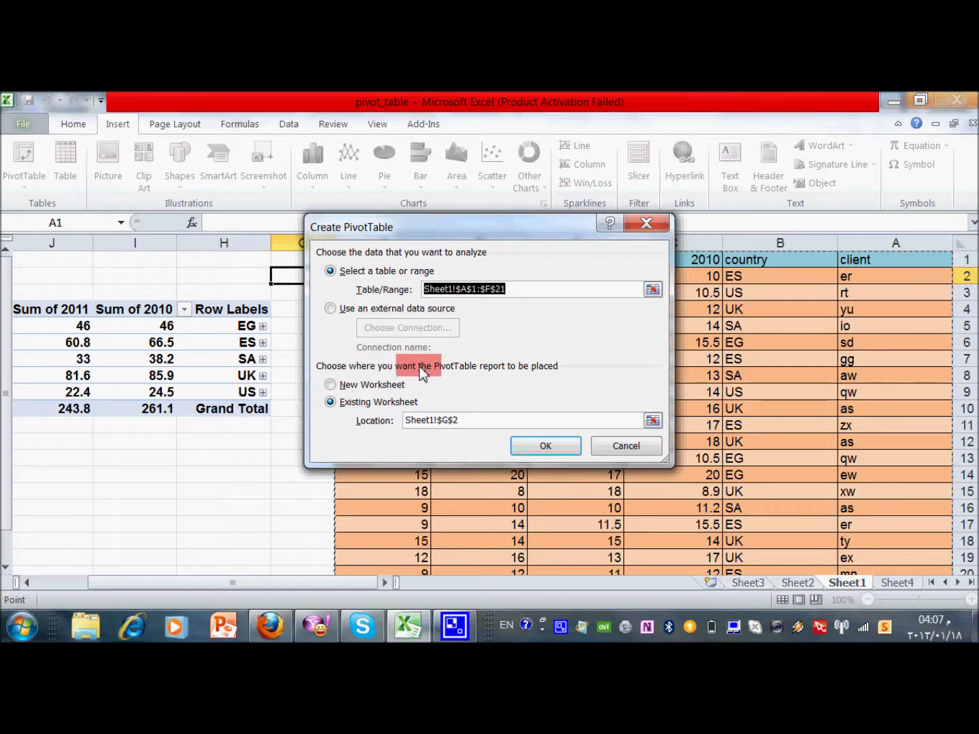
left_click(349, 390)
left_click(549, 446)
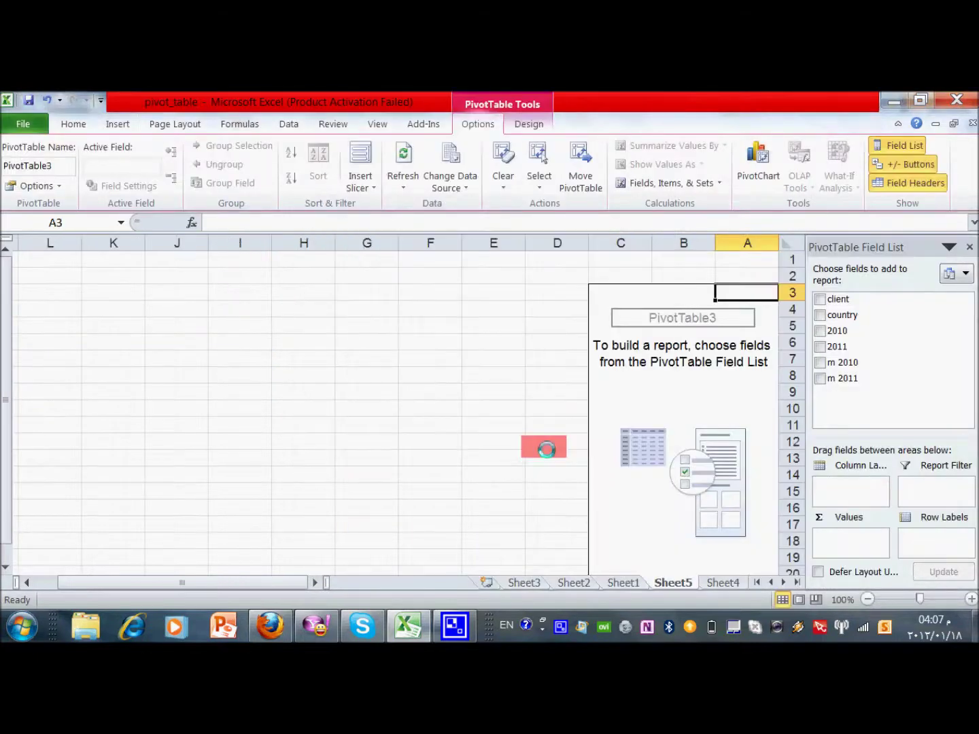
Step: Place m 2010 in the Row Labels and m 2011 in the Column Labels
left_click(821, 367)
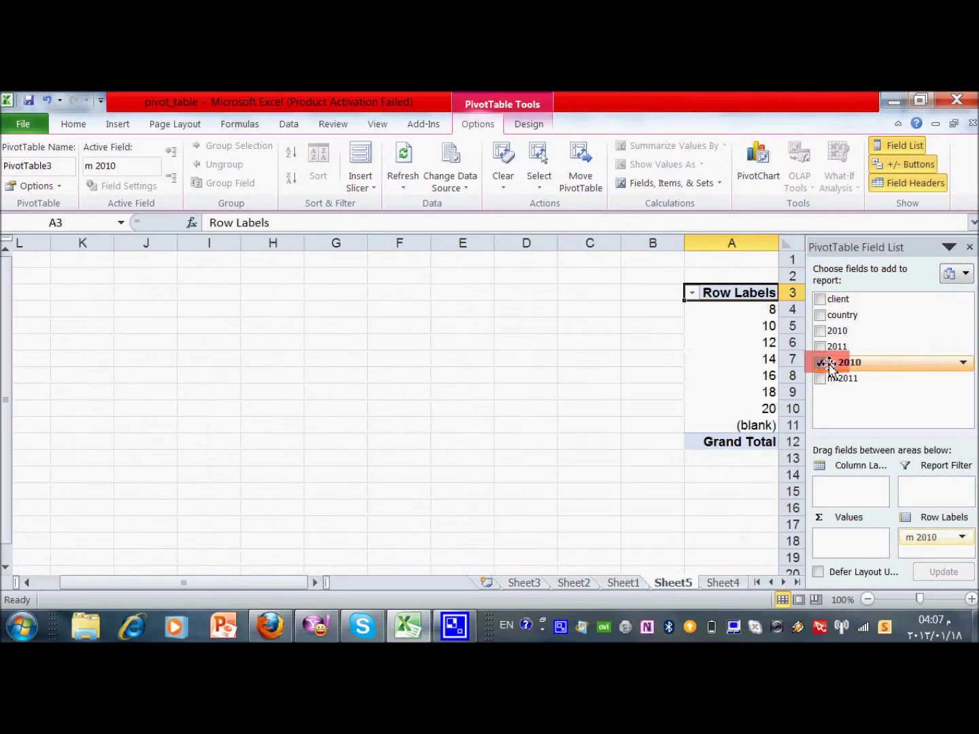
mouse_move(830, 363)
left_mouse_down()
mouse_move(916, 463)
mouse_move(832, 376)
mouse_move(824, 385)
left_mouse_up()
left_click(821, 378)
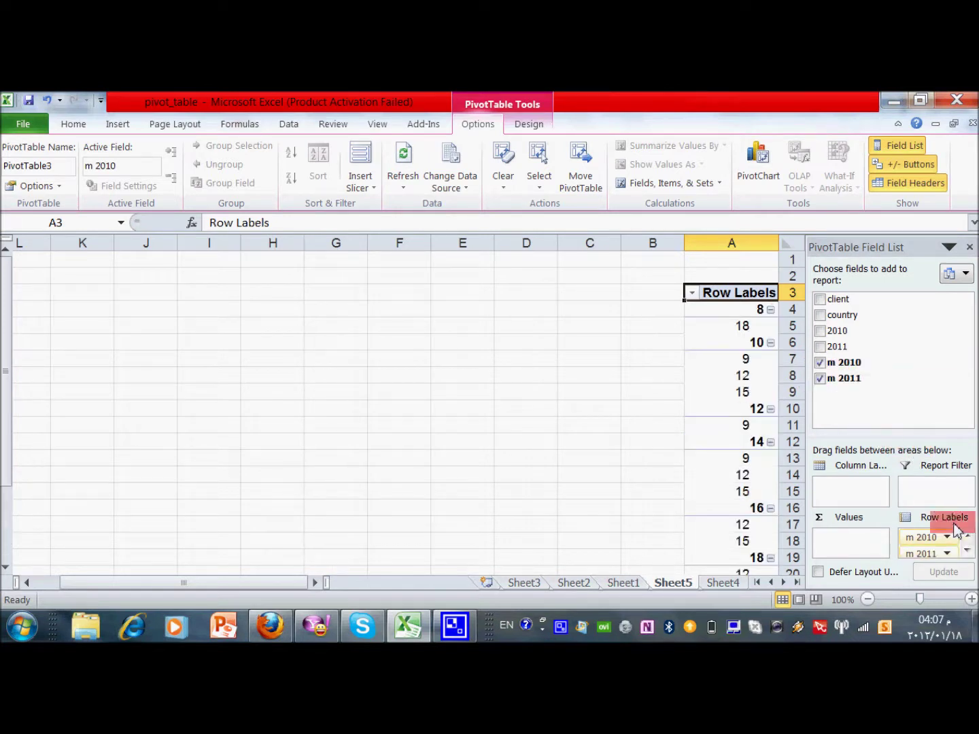
left_click_drag(942, 561, 862, 493)
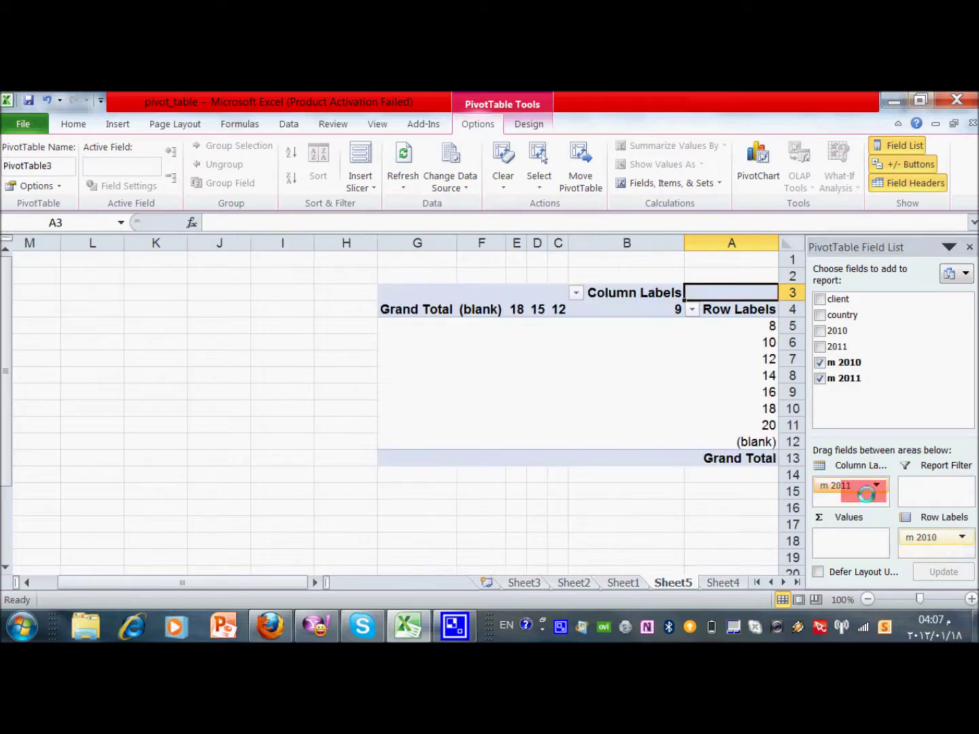
Step: Add a count of client to Values and remove client from the Row Labels
left_click(821, 300)
left_click_drag(823, 302, 845, 545)
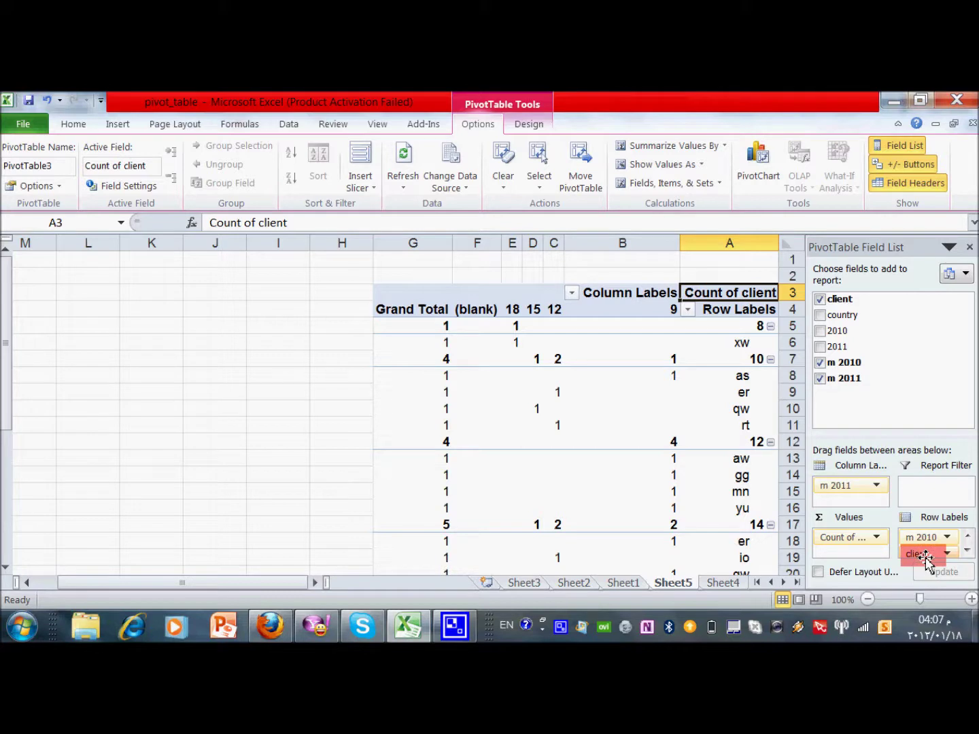
left_click_drag(926, 556, 907, 406)
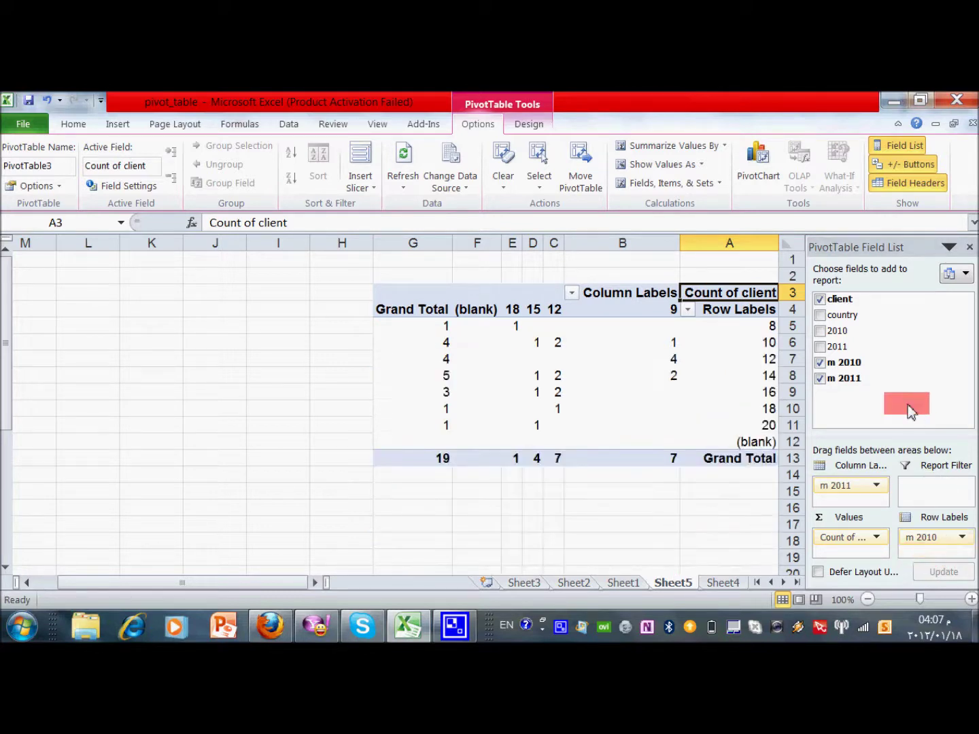
left_click(876, 538)
left_click(877, 538)
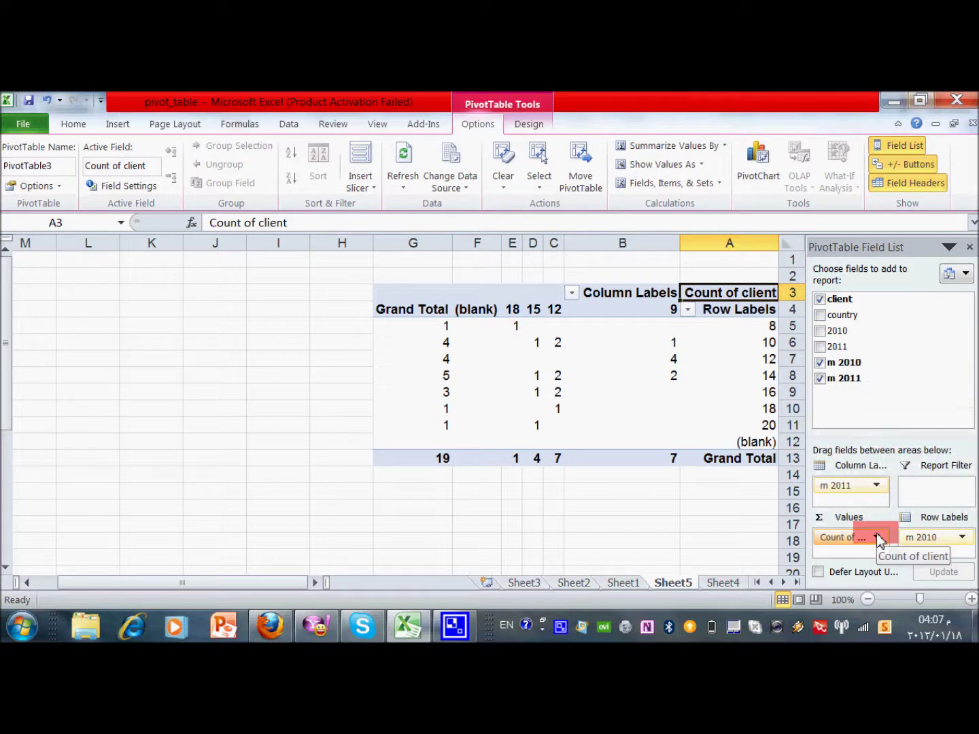
left_click(615, 515)
key("Right")
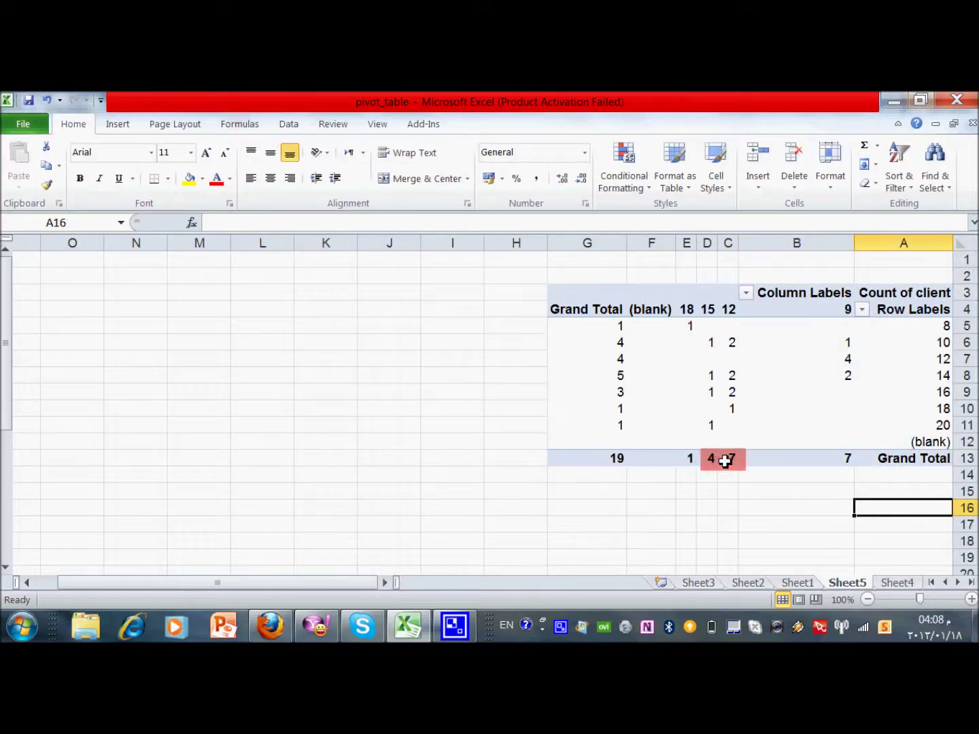
left_click(842, 359)
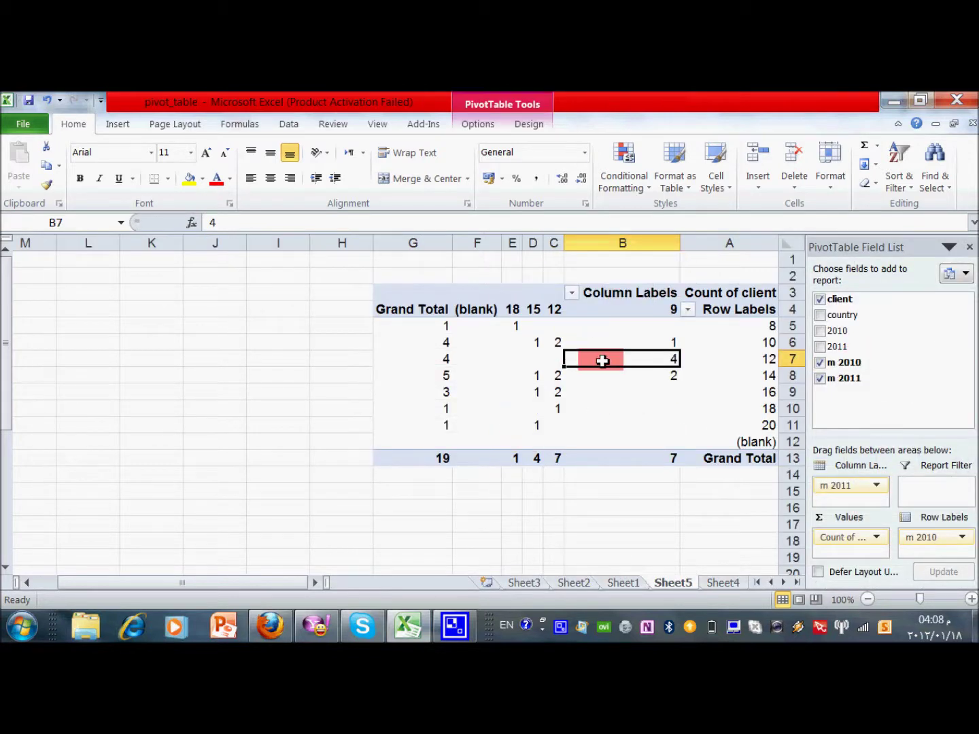
key("Left")
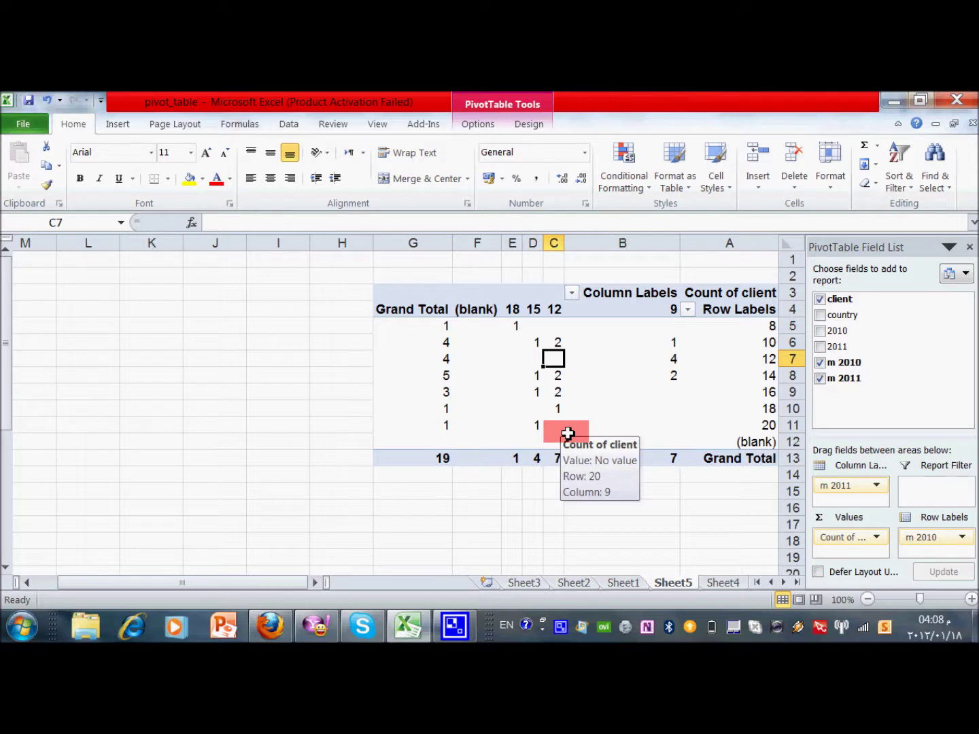
key("Left")
key("Left")
key("Left")
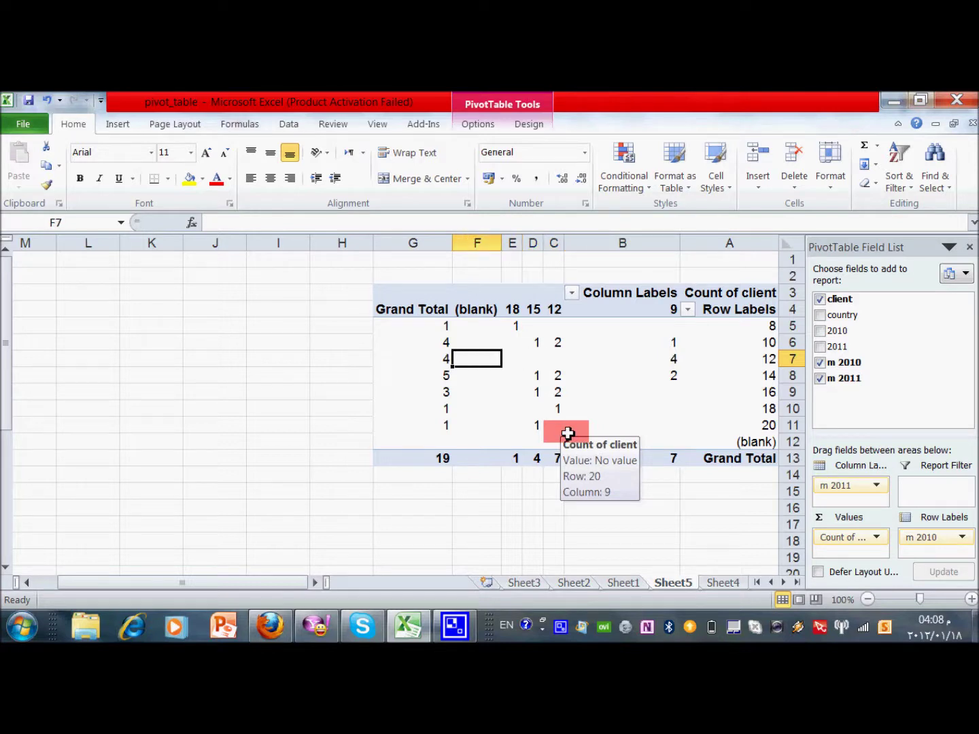
key("Down")
key("Down")
key("Left")
key("Left")
key("Left")
key("Left")
key("Left")
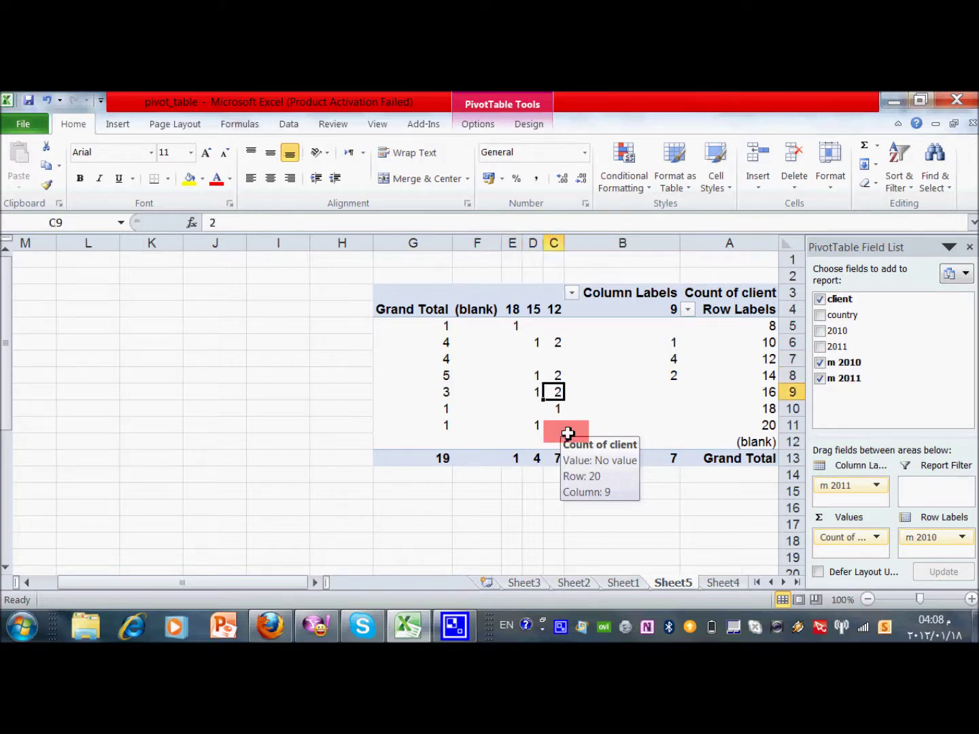
key("Up")
key("Up")
key("Left")
key("Up")
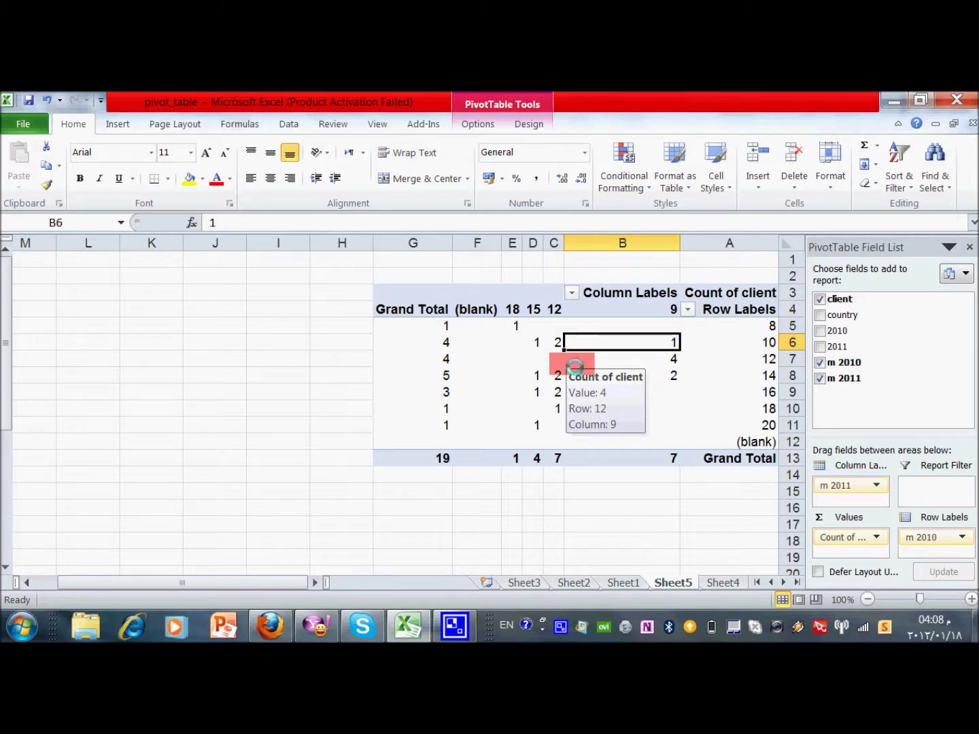
key("Left")
key("Down")
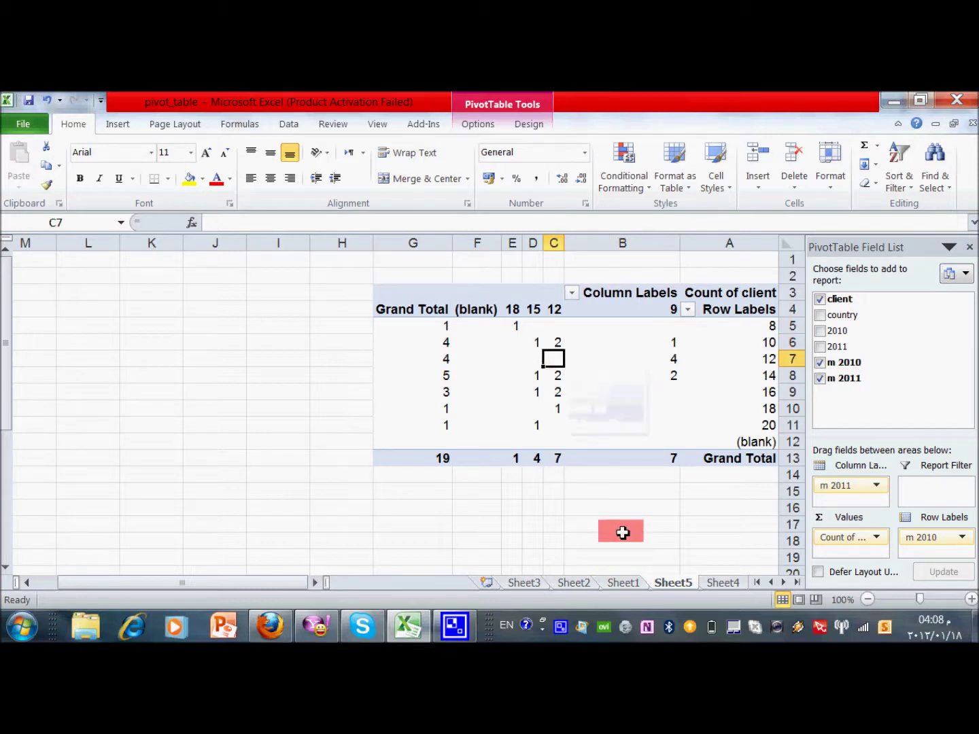
left_click(657, 360)
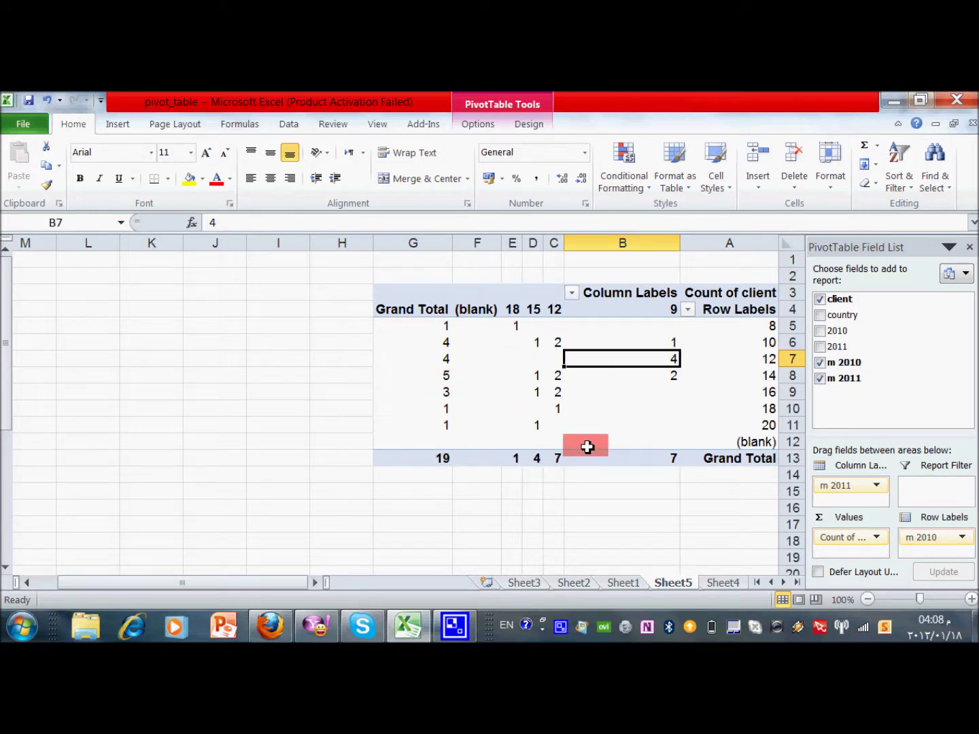
mouse_move(587, 446)
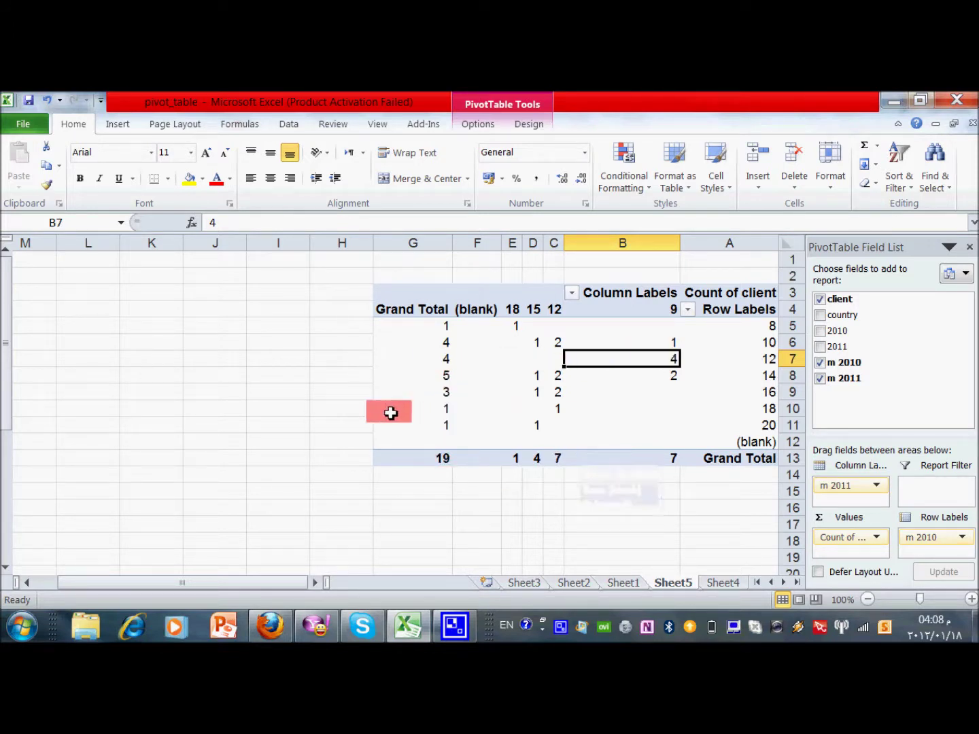
left_click(431, 504)
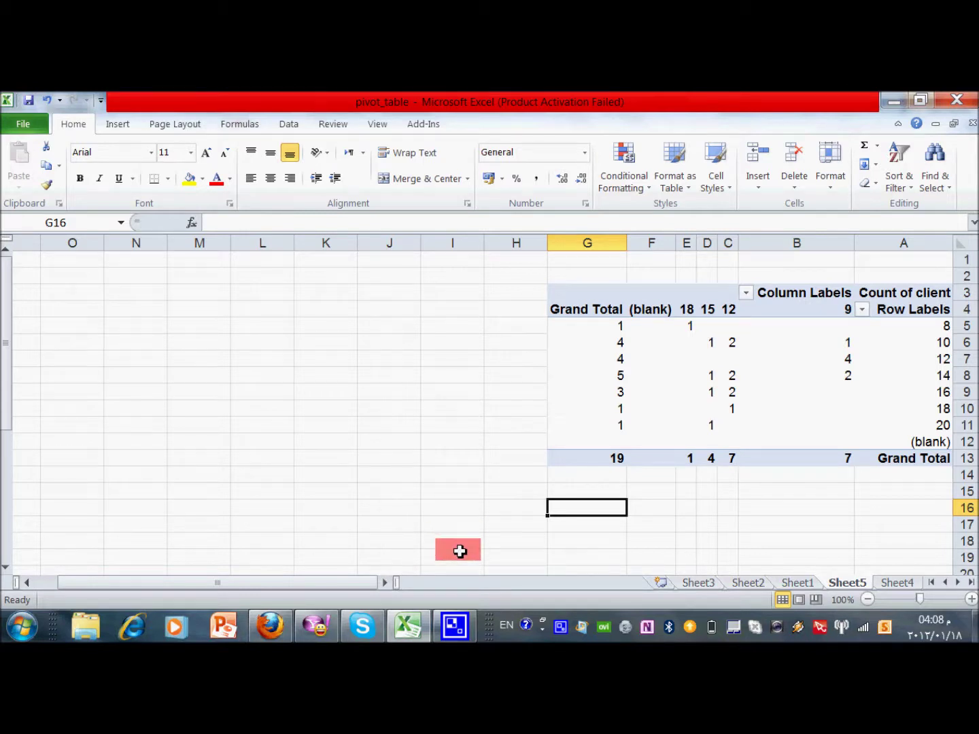
key("Page_Down")
key("Page_Down")
key("Page_Down")
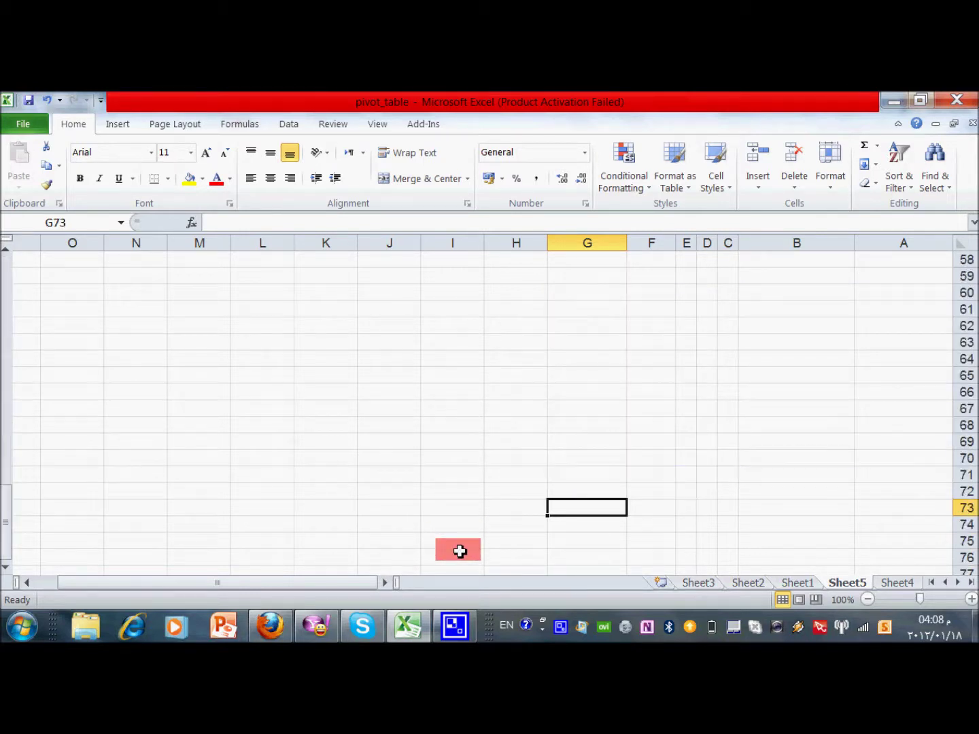